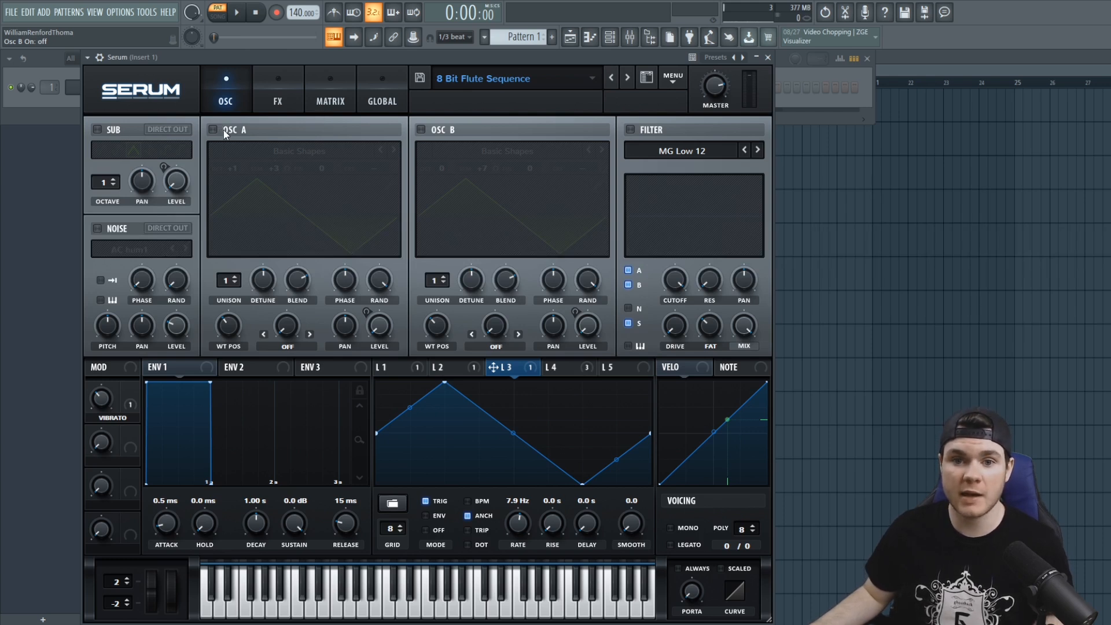
Switch on oscillator A, oscillator B and the sub oscillator
{"action": "left_click", "coordinate": [213, 130]}
{"action": "left_click", "coordinate": [421, 129]}
{"action": "left_click", "coordinate": [98, 129]}
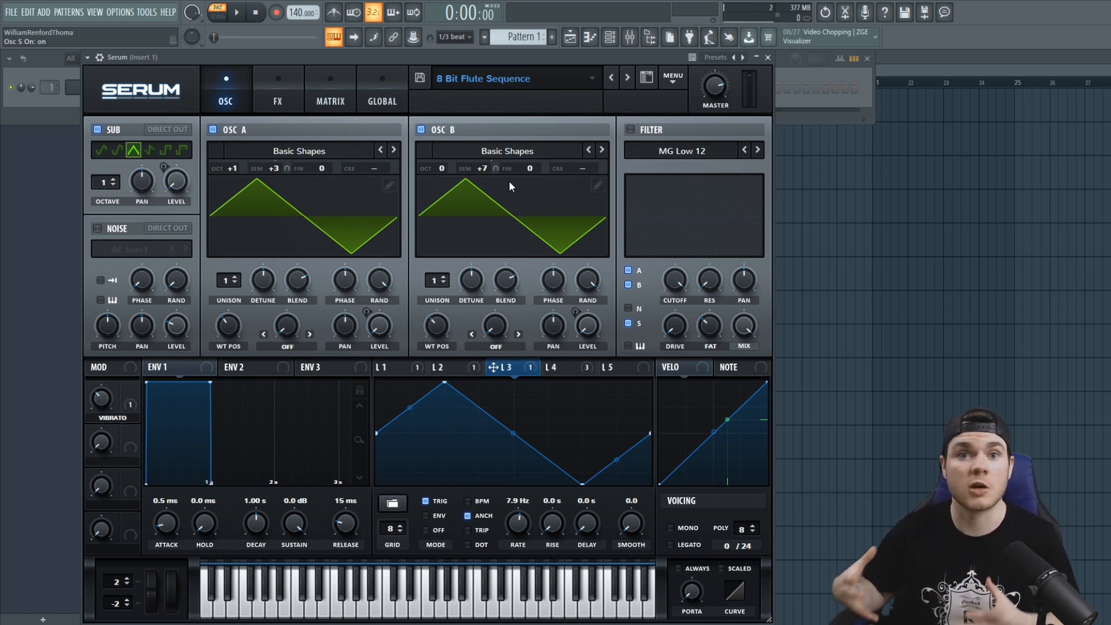
Switch off oscillators A and B to isolate the sub oscillator, and display LFO 4
{"action": "left_click", "coordinate": [226, 131]}
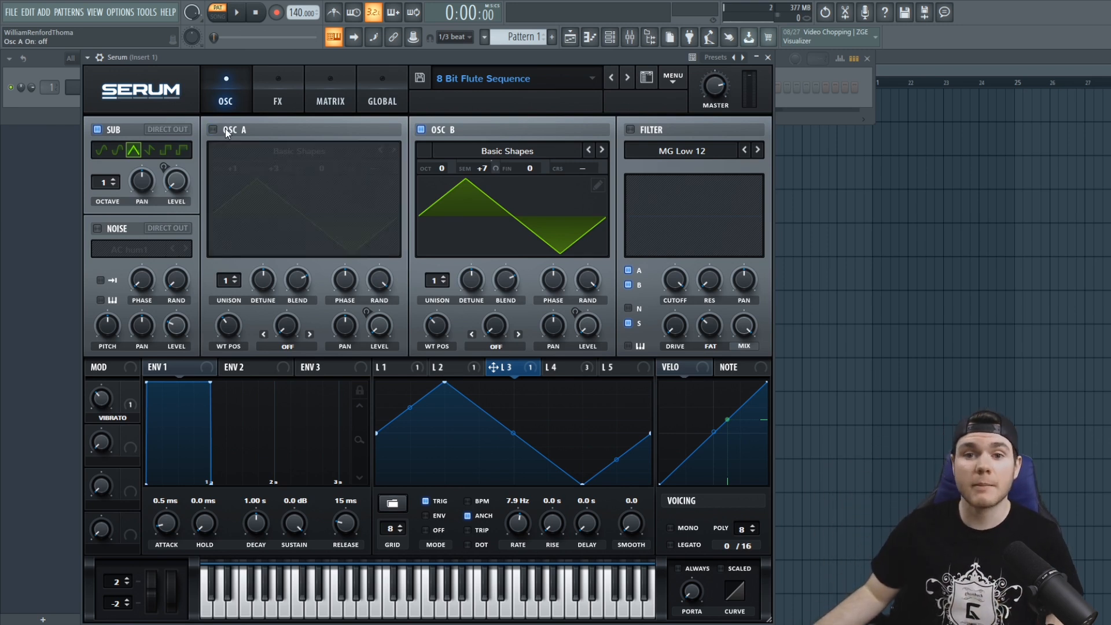
{"action": "left_click", "coordinate": [440, 133]}
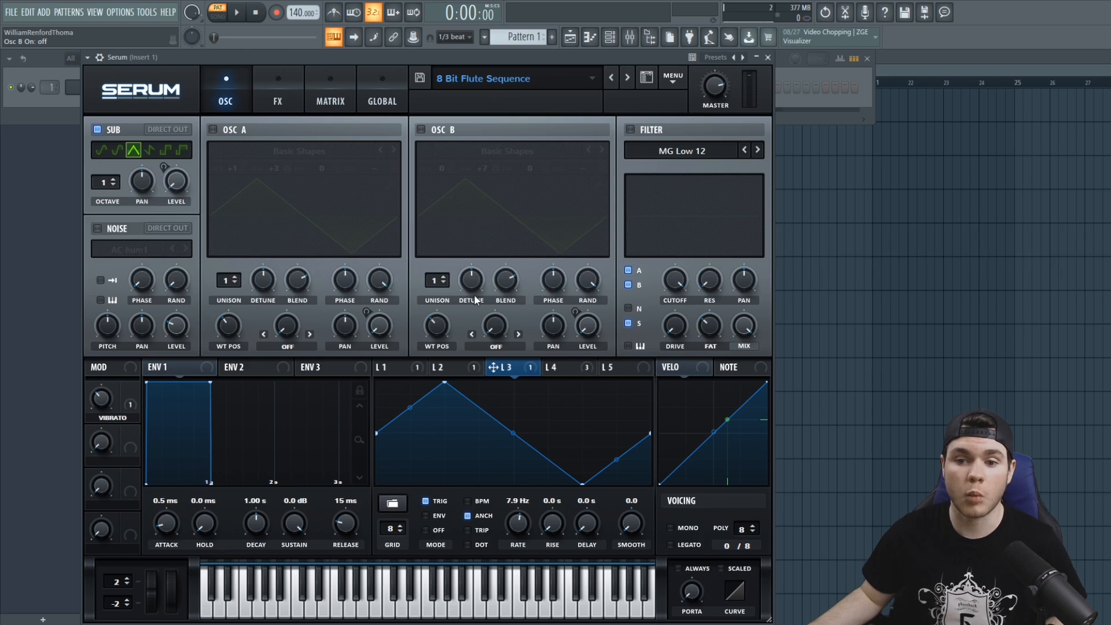
{"action": "left_click", "coordinate": [583, 367]}
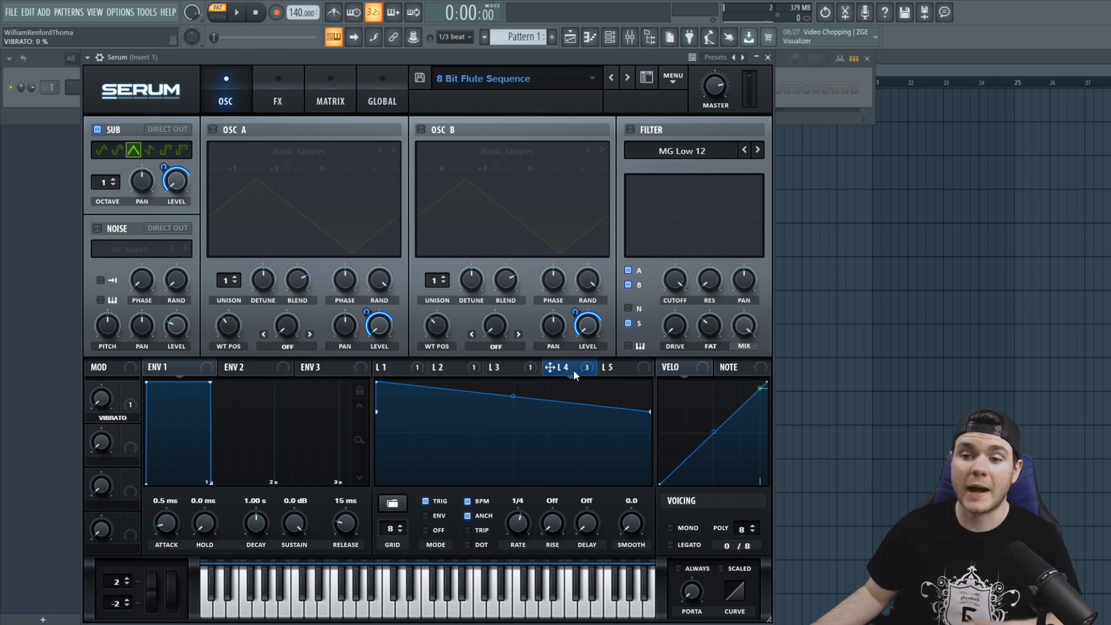
{"action": "mouse_move", "coordinate": [574, 371]}
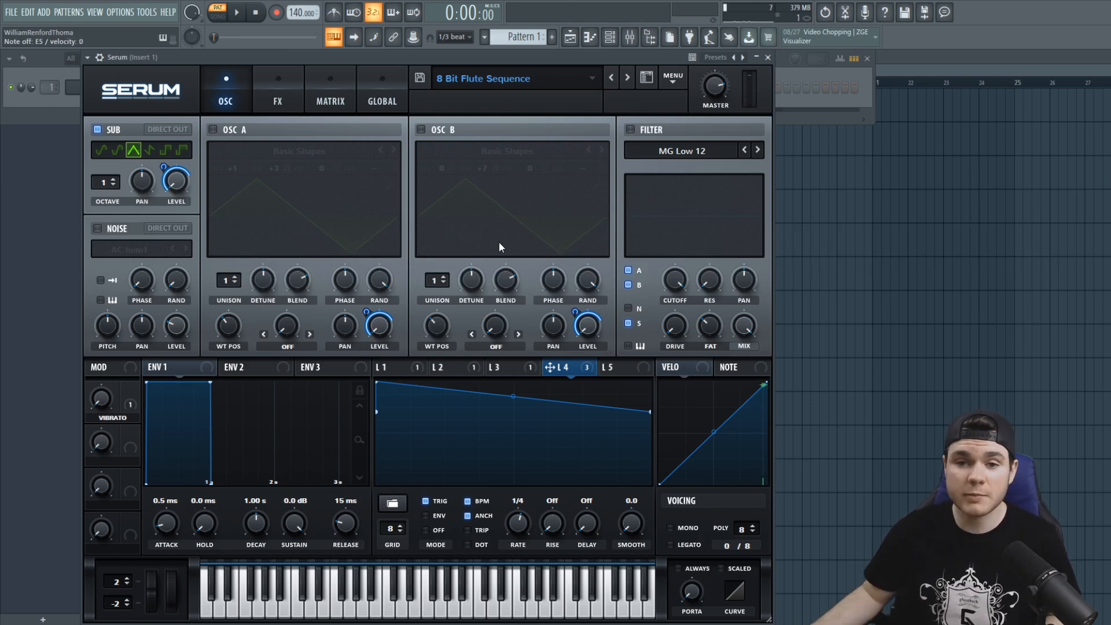
Switch on oscillator A and display LFO 2, the modulator assigned to its semitone pitch
{"action": "left_click", "coordinate": [221, 130]}
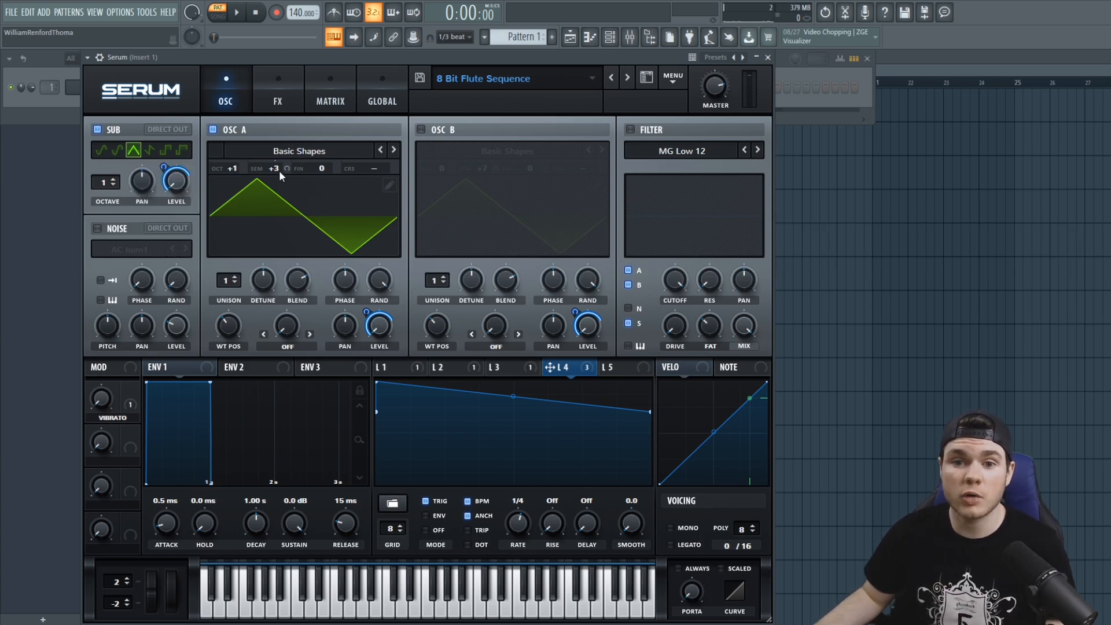
{"action": "mouse_move", "coordinate": [279, 169]}
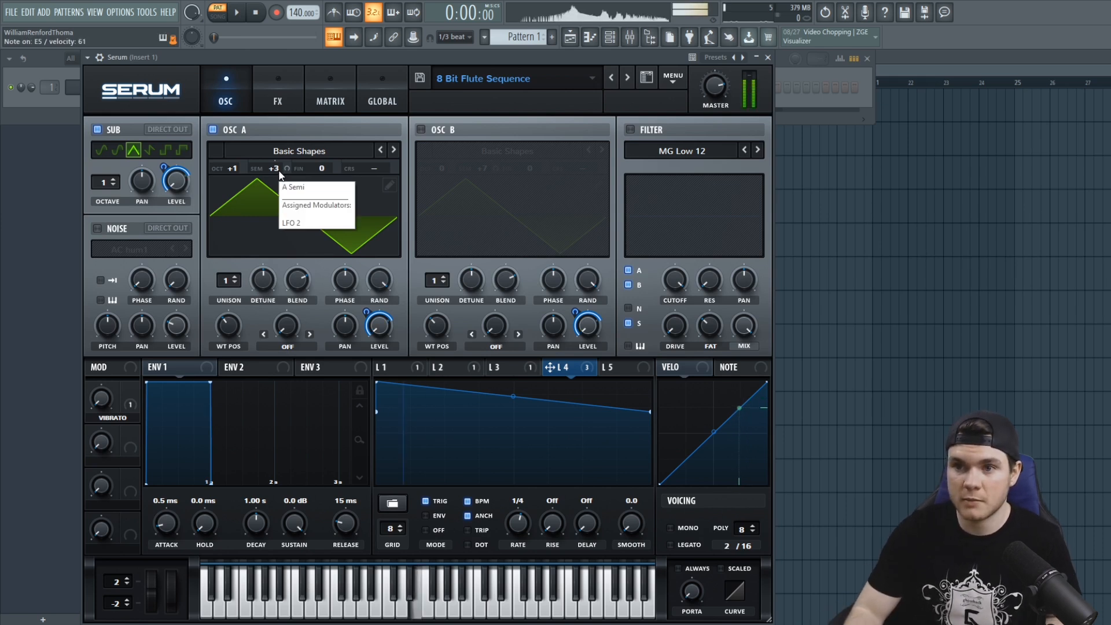
{"action": "left_click", "coordinate": [279, 171]}
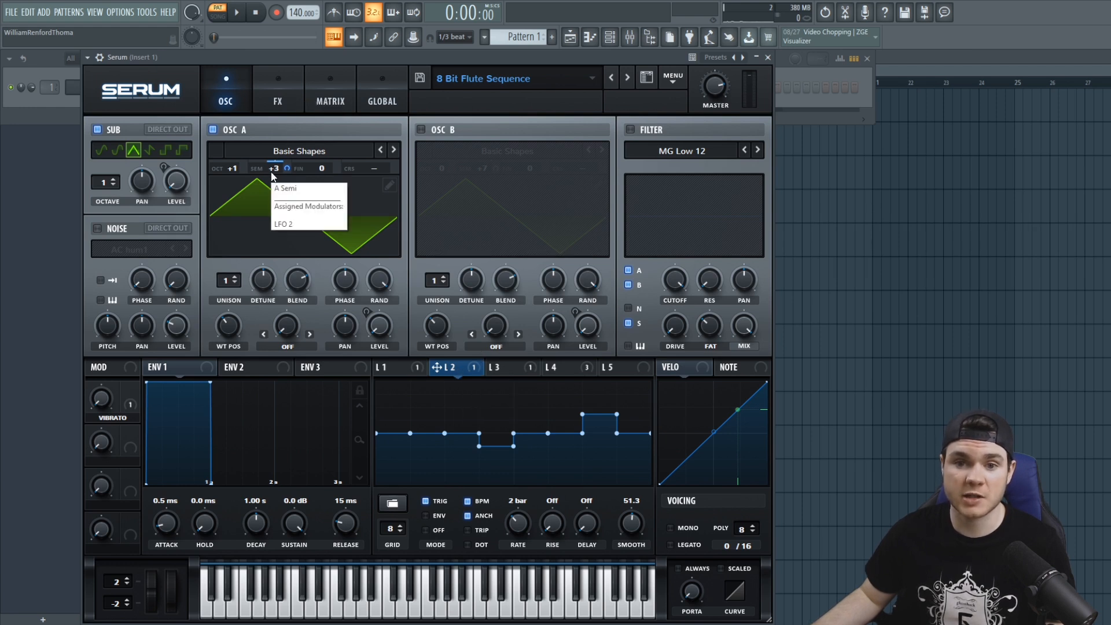
Check the amount of the LFO 2 to A Semi routing in the modulation matrix and return to the oscillator page
{"action": "left_click", "coordinate": [328, 92]}
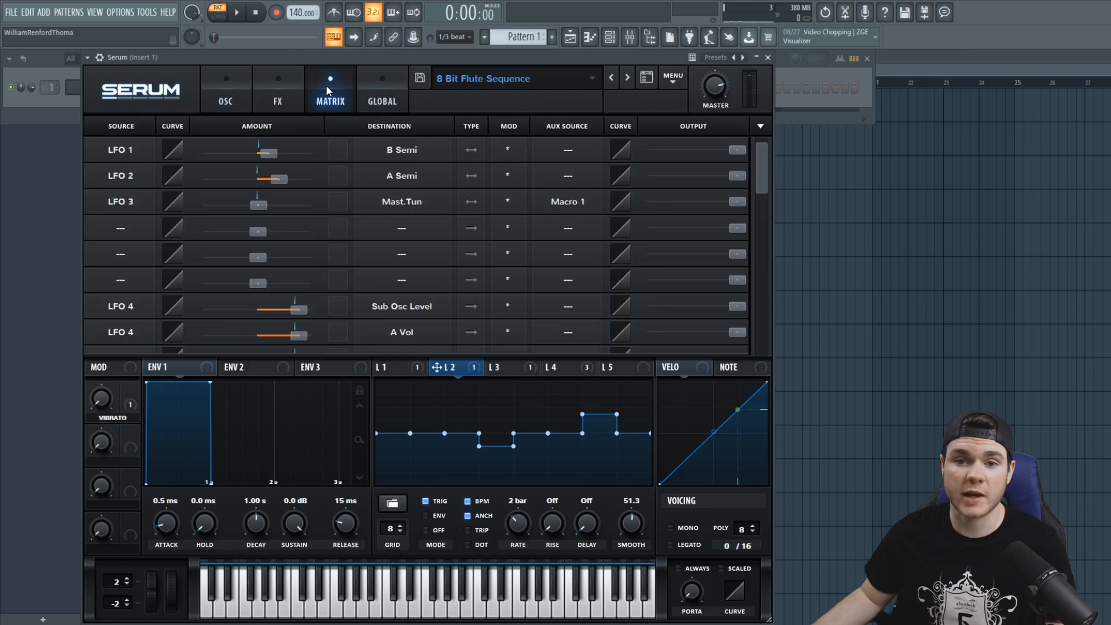
{"action": "left_click", "coordinate": [277, 181]}
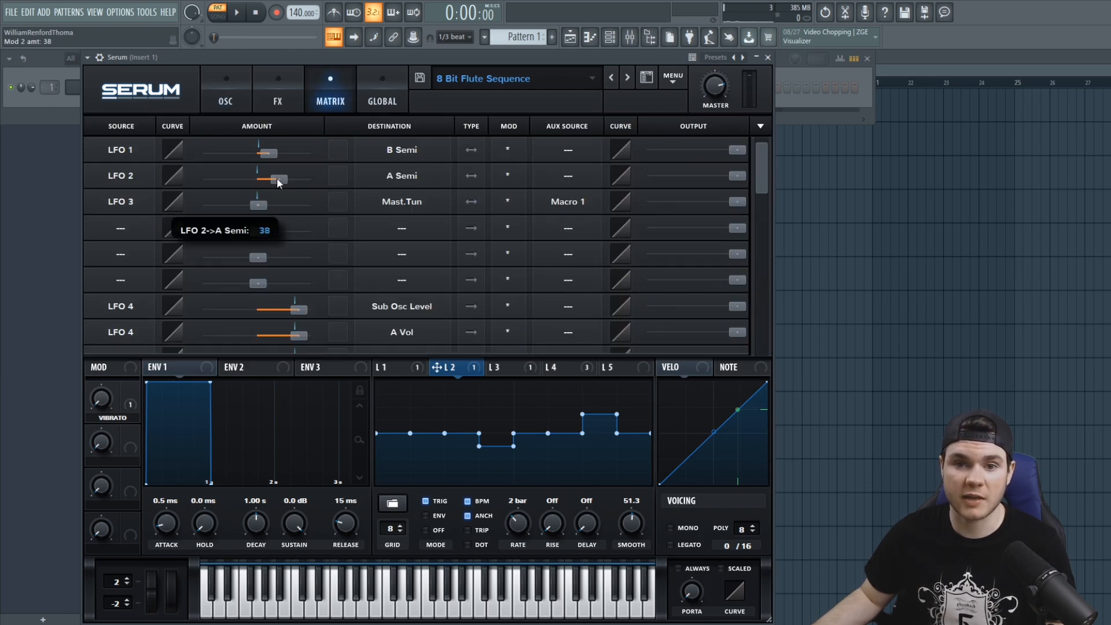
{"action": "left_click", "coordinate": [229, 94]}
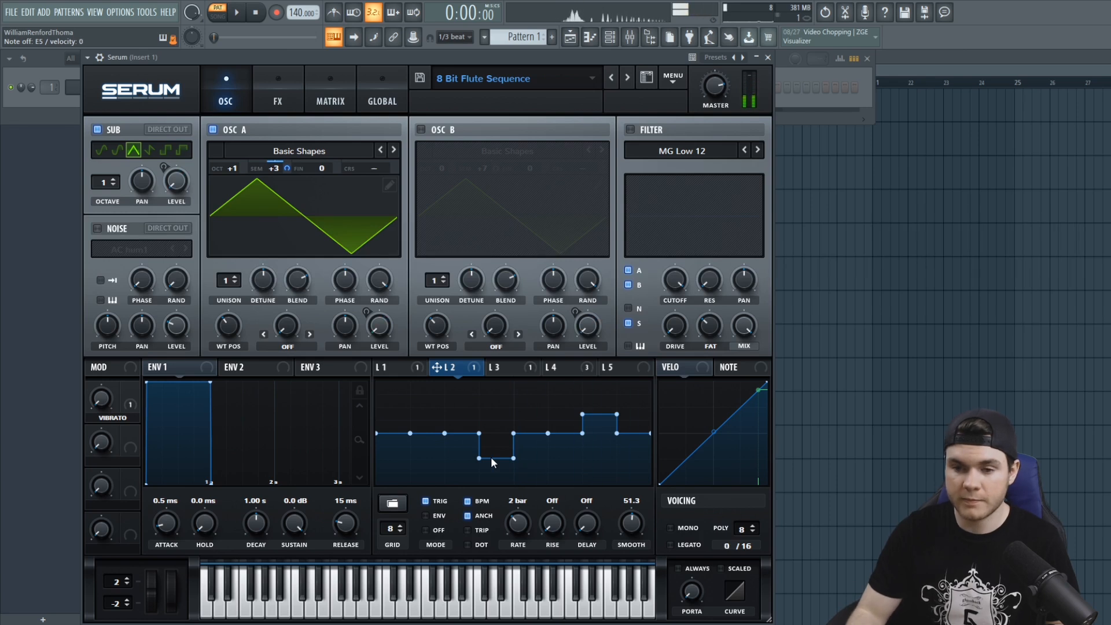
Raise the lowered step of LFO 2 by one semitone step and compare the curves of LFO 1 and LFO 2
{"action": "left_click_drag", "start_coordinate": [490, 456], "coordinate": [493, 445]}
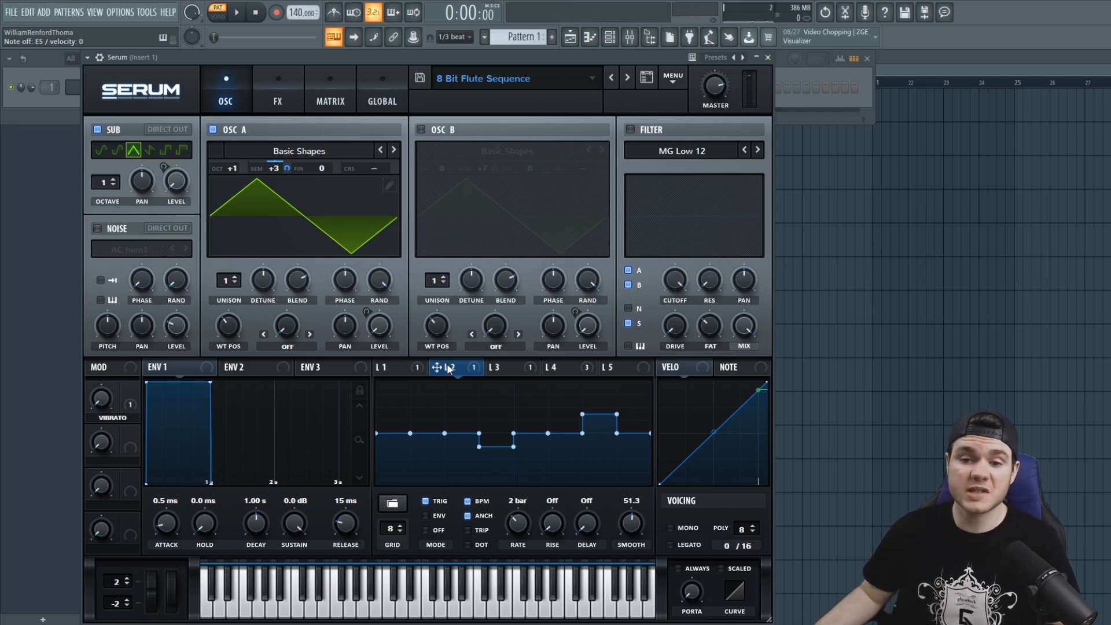
{"action": "left_click", "coordinate": [401, 367]}
{"action": "left_click", "coordinate": [450, 367]}
{"action": "left_click", "coordinate": [408, 366]}
{"action": "left_click", "coordinate": [445, 365]}
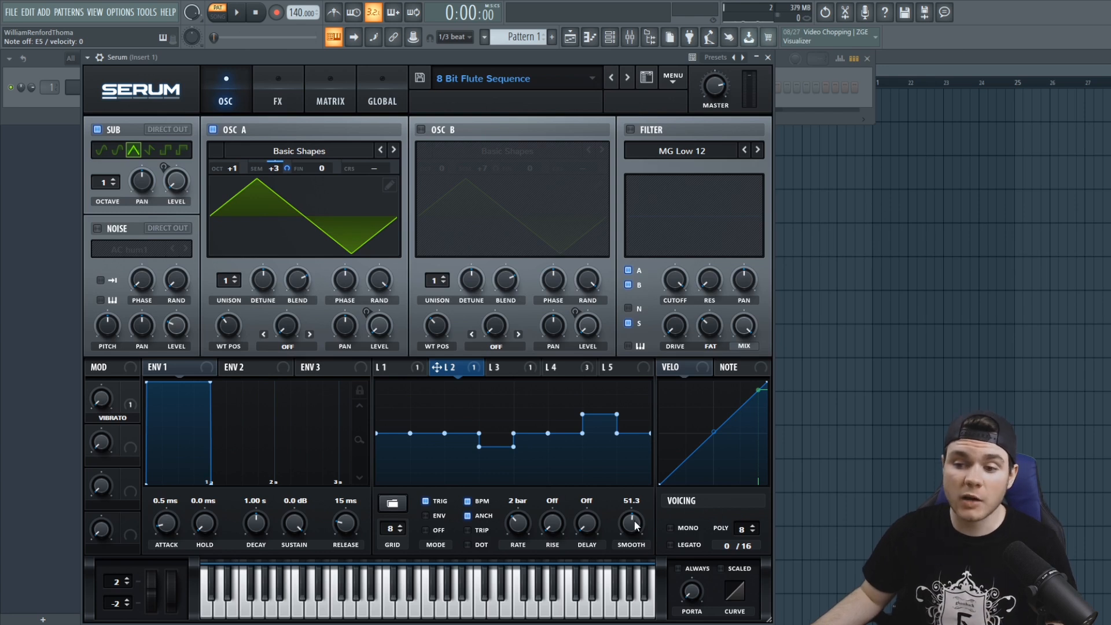
Try LFO 2 with its smoothing at 0.0, and set the smoothing to 49.6
{"action": "left_click_drag", "start_coordinate": [637, 523], "coordinate": [635, 540]}
{"action": "double_click", "coordinate": [635, 540]}
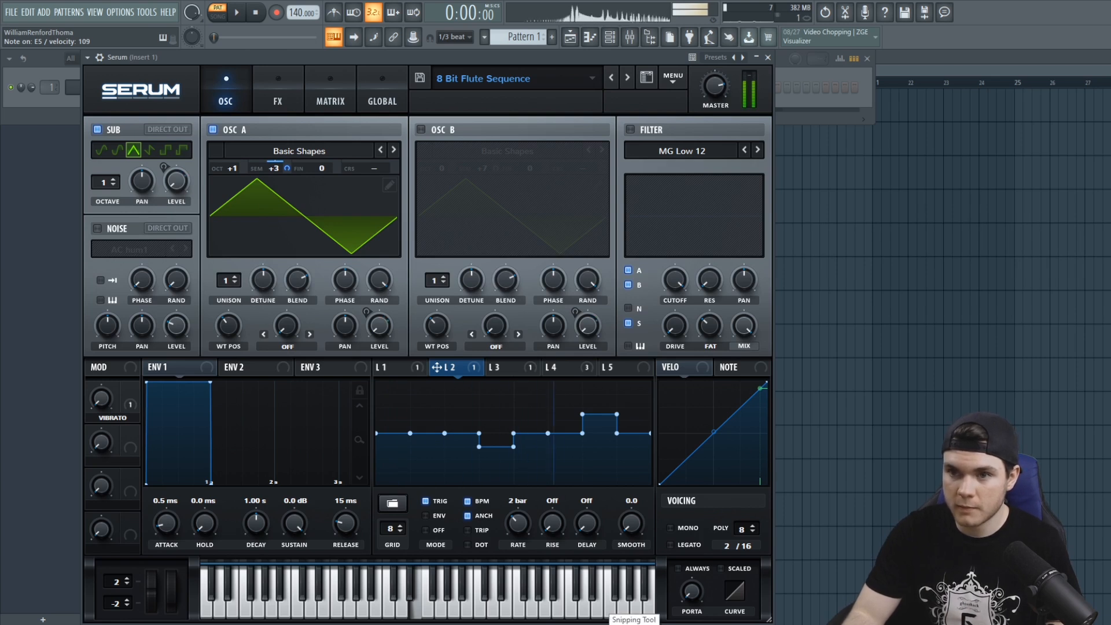
{"action": "left_click_drag", "start_coordinate": [632, 523], "coordinate": [648, 473]}
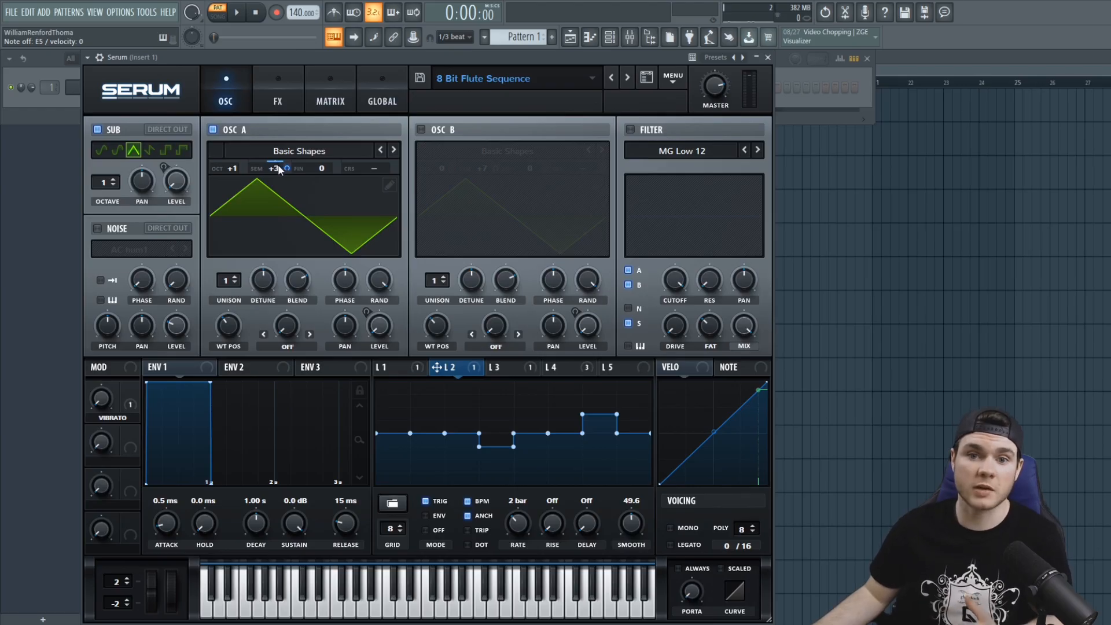
{"action": "mouse_move", "coordinate": [279, 169]}
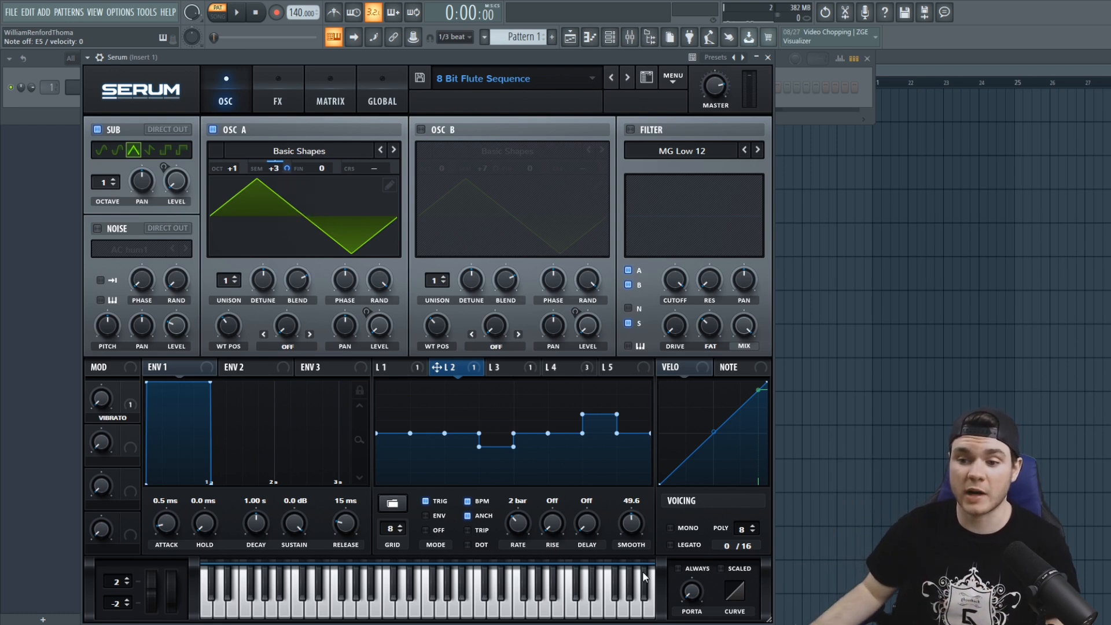
{"action": "mouse_move", "coordinate": [641, 519]}
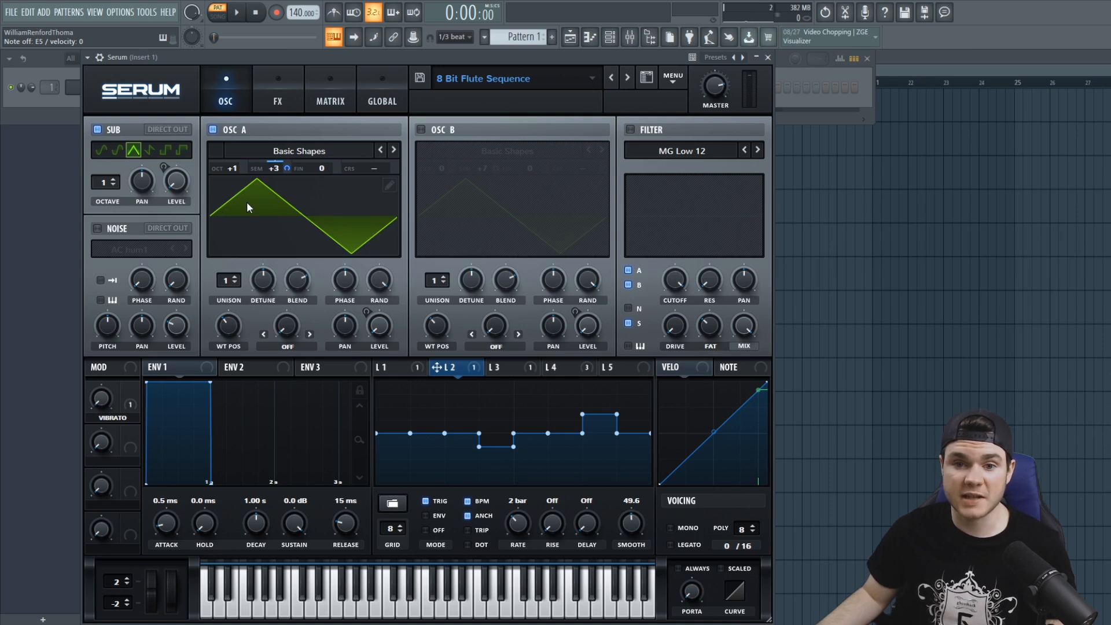
Switch on oscillator B, switch off oscillator A, and display LFO 1
{"action": "left_click", "coordinate": [421, 130]}
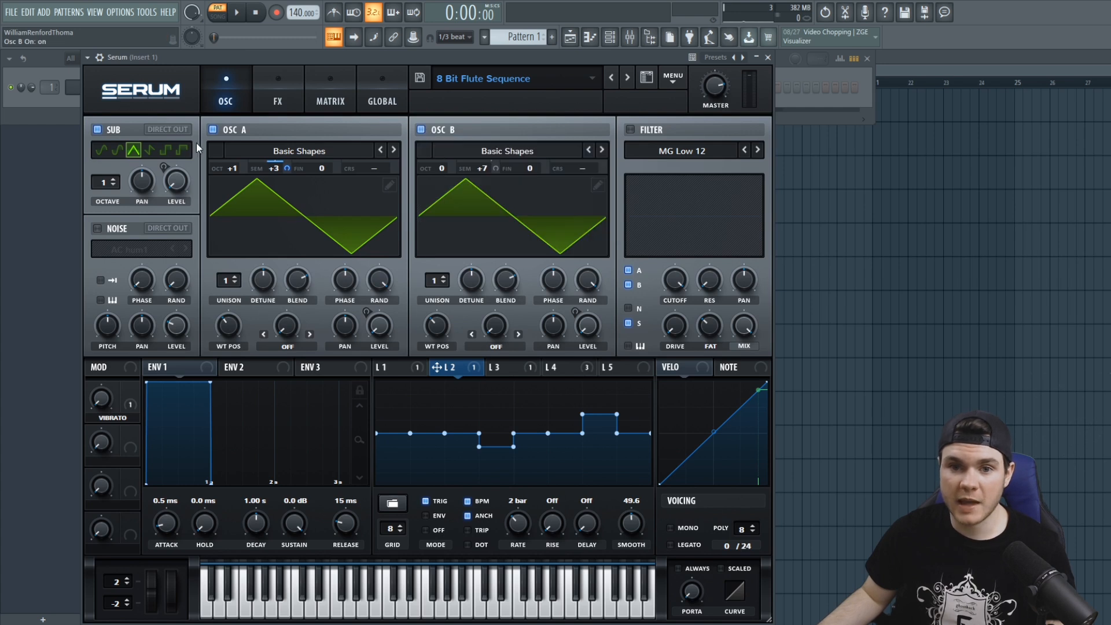
{"action": "left_click", "coordinate": [213, 130]}
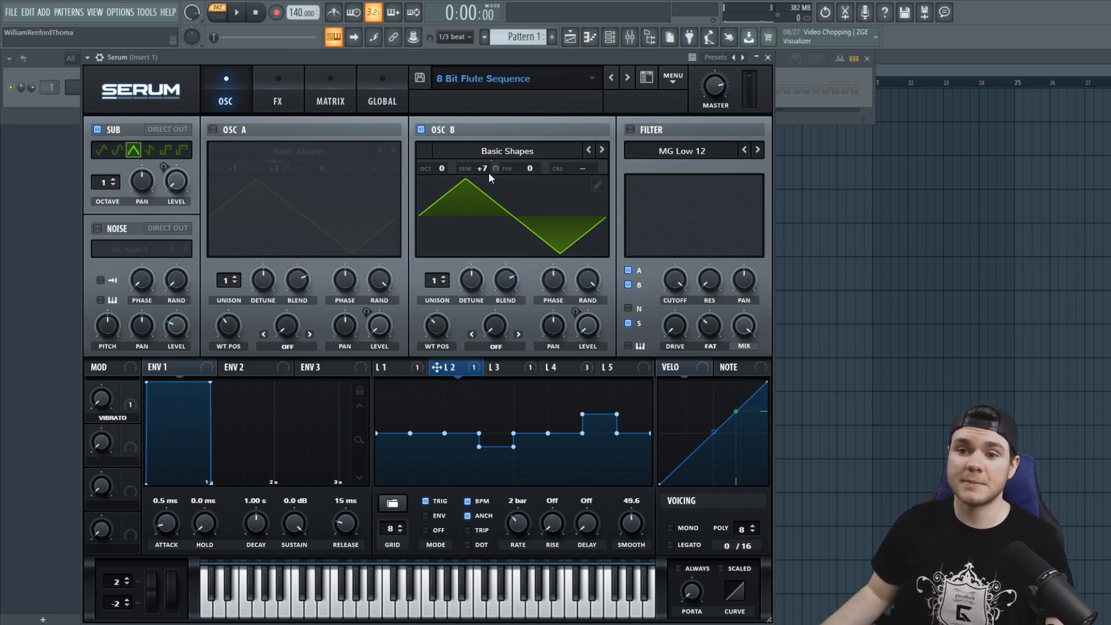
{"action": "mouse_move", "coordinate": [484, 168]}
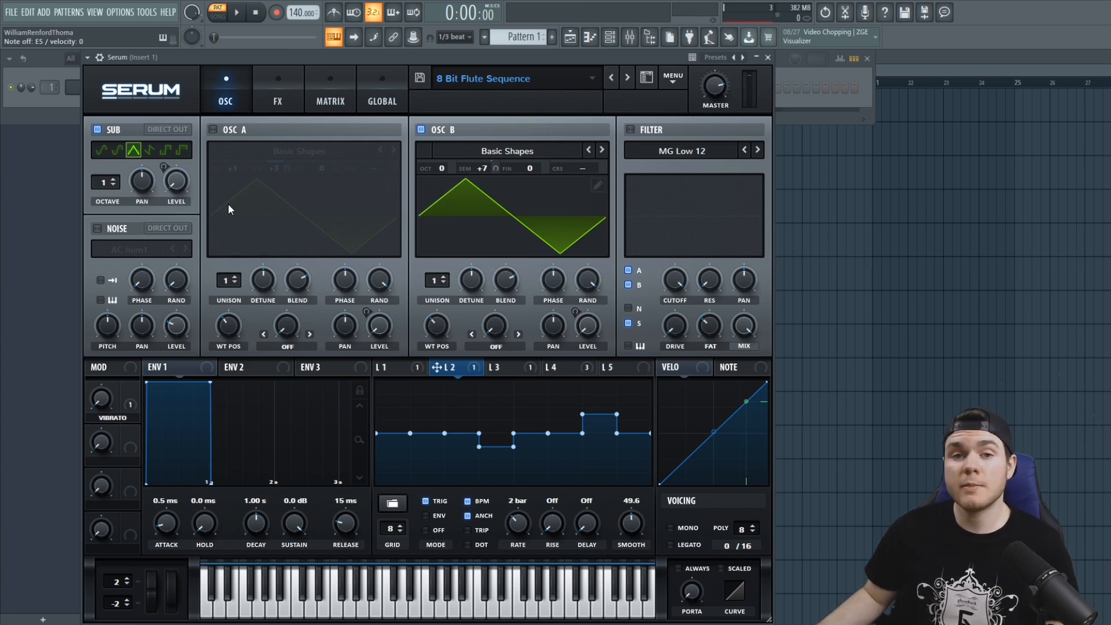
{"action": "left_click", "coordinate": [400, 368]}
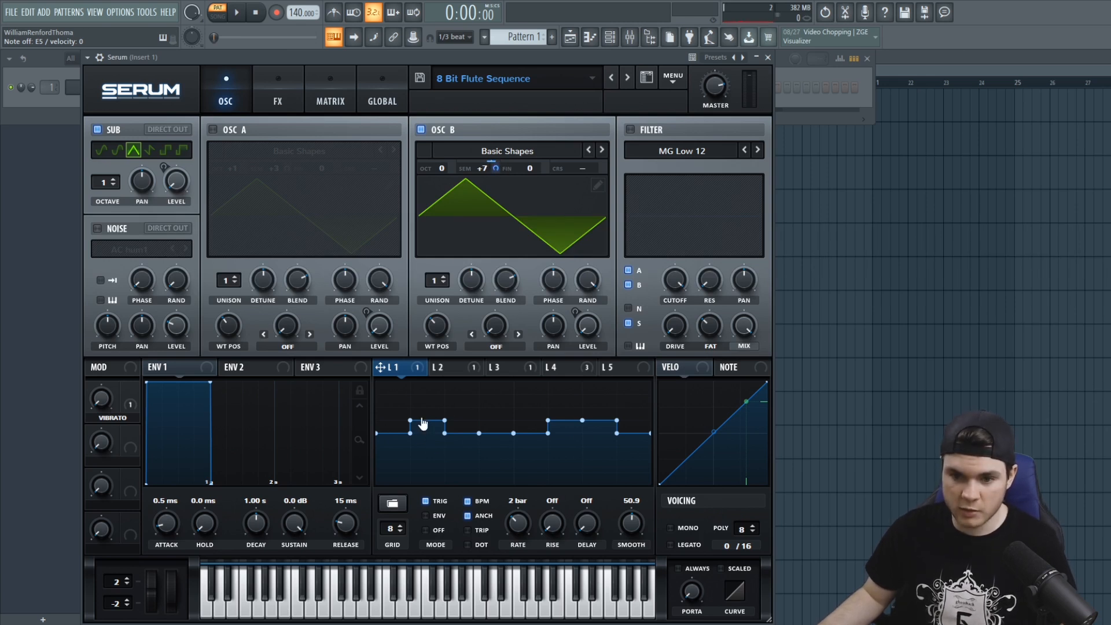
Try the first raised step of LFO 1 at different heights and return it to the level of the second raised step
{"action": "left_click_drag", "start_coordinate": [420, 400], "coordinate": [426, 457]}
{"action": "left_click_drag", "start_coordinate": [426, 407], "coordinate": [428, 414]}
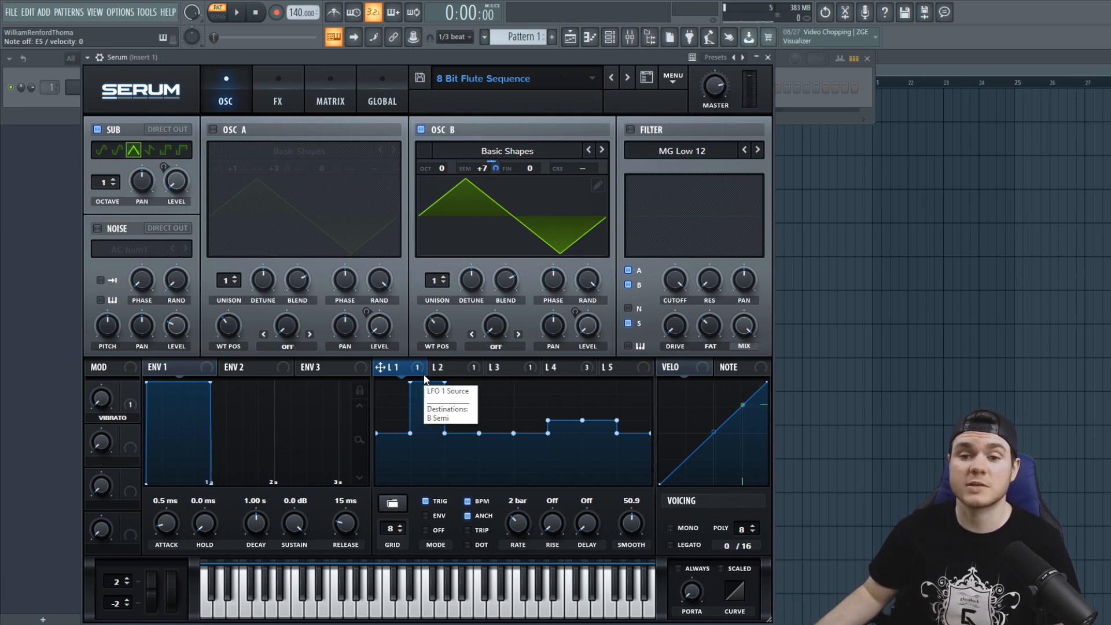
{"action": "left_click_drag", "start_coordinate": [428, 416], "coordinate": [429, 420]}
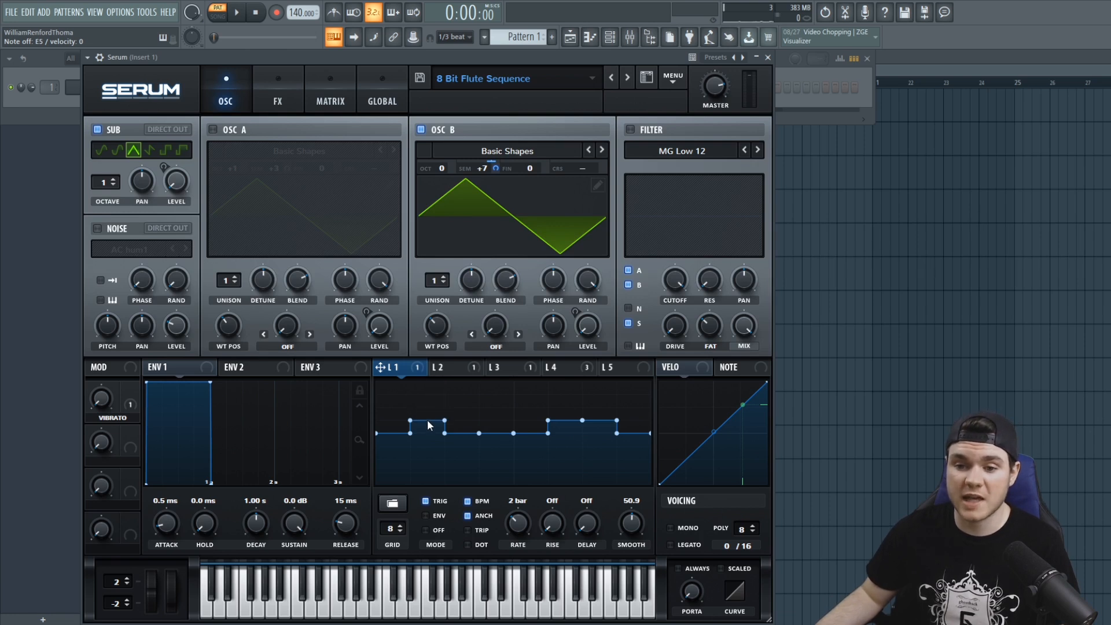
Compare the step patterns of LFO 1 and LFO 2, ending on LFO 1
{"action": "left_click", "coordinate": [445, 366]}
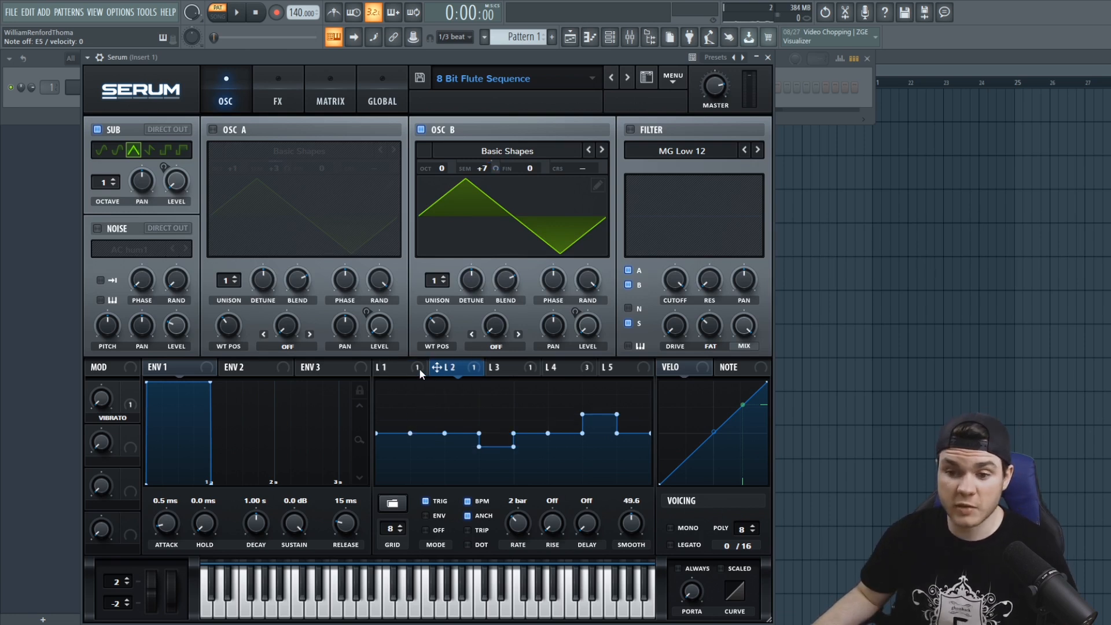
{"action": "left_click", "coordinate": [385, 366]}
{"action": "left_click", "coordinate": [457, 367]}
{"action": "left_click", "coordinate": [415, 368]}
{"action": "left_click", "coordinate": [446, 368]}
{"action": "left_click", "coordinate": [408, 368]}
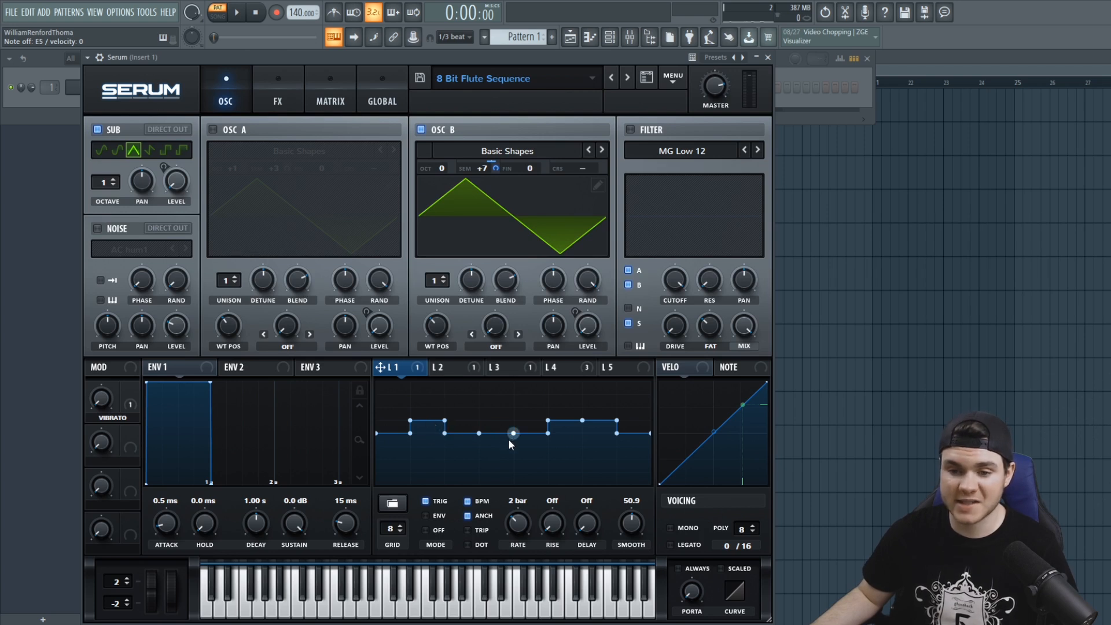
Switch on oscillator A and toggle the sub oscillator off and on again to compare the sound
{"action": "left_click", "coordinate": [213, 130]}
{"action": "left_click", "coordinate": [98, 129]}
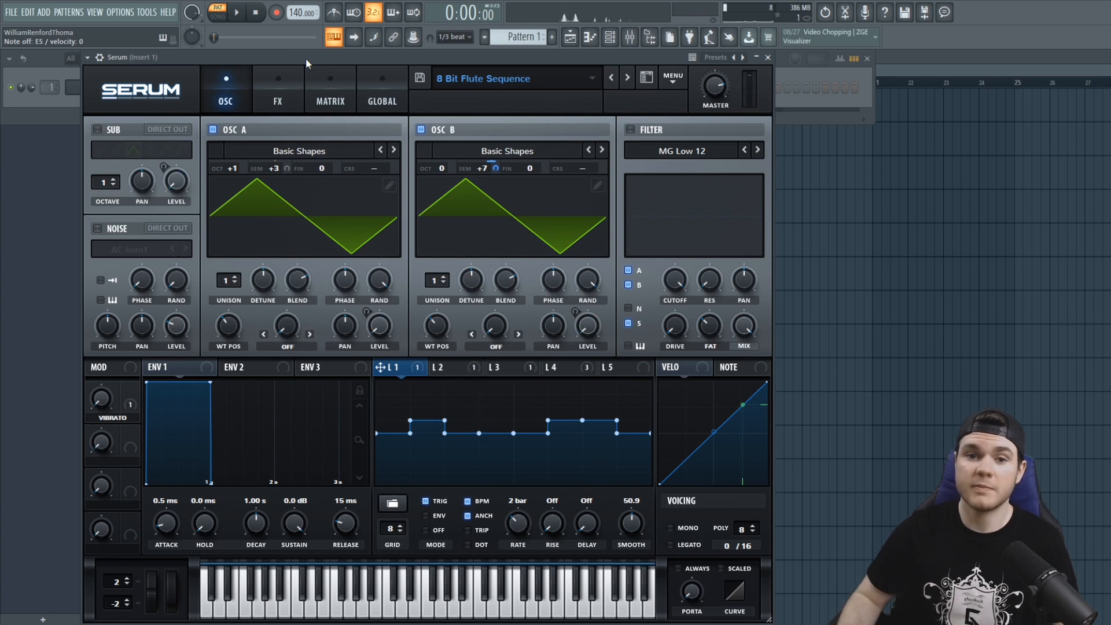
{"action": "left_click", "coordinate": [102, 129]}
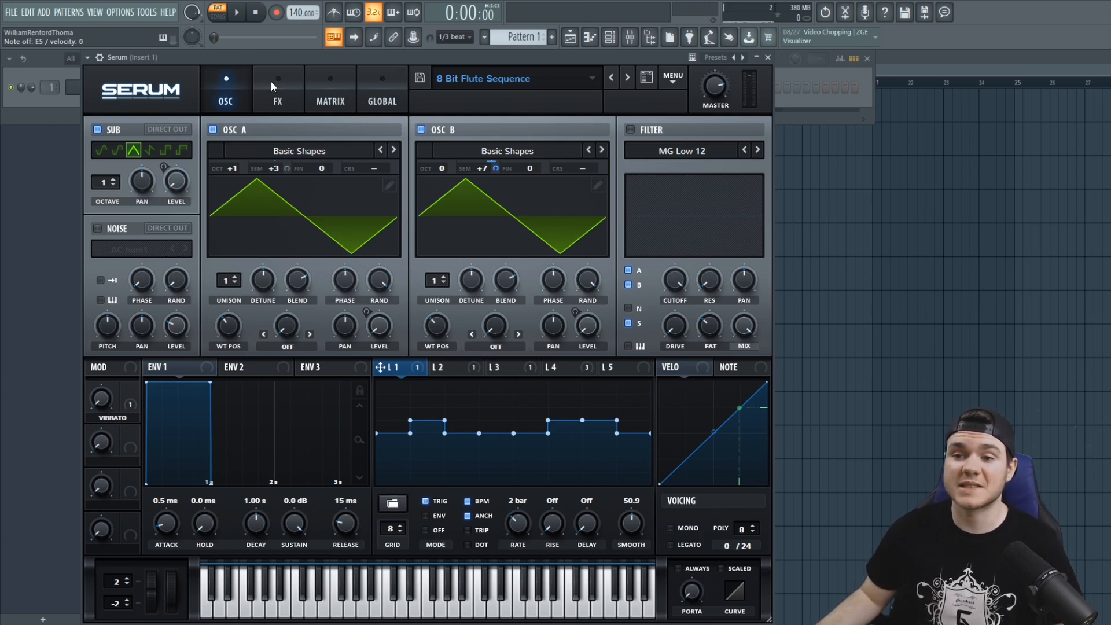
Enable the Distortion, Chorus and Reverb effects, checking the distortion's drive amount
{"action": "left_click", "coordinate": [274, 86]}
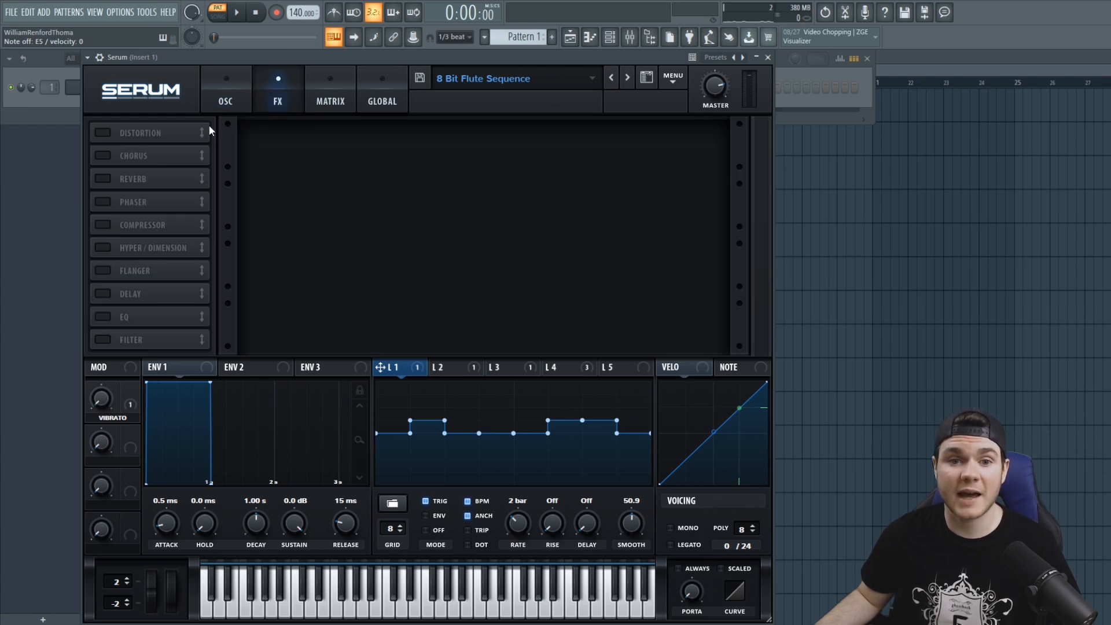
{"action": "left_click", "coordinate": [102, 134]}
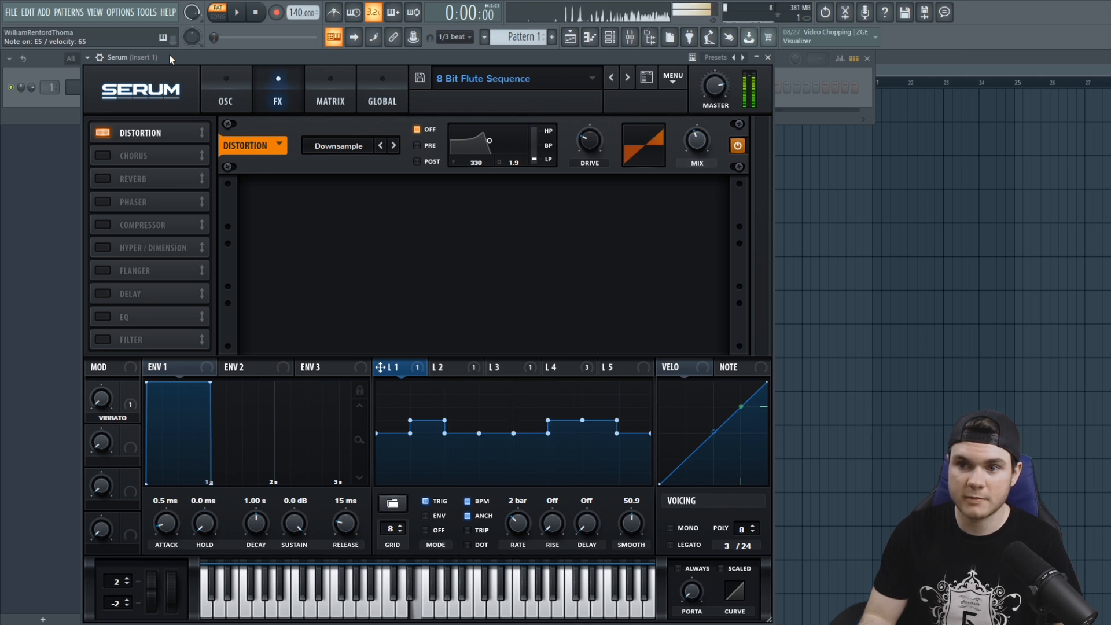
{"action": "left_click", "coordinate": [583, 149]}
{"action": "left_click", "coordinate": [588, 145]}
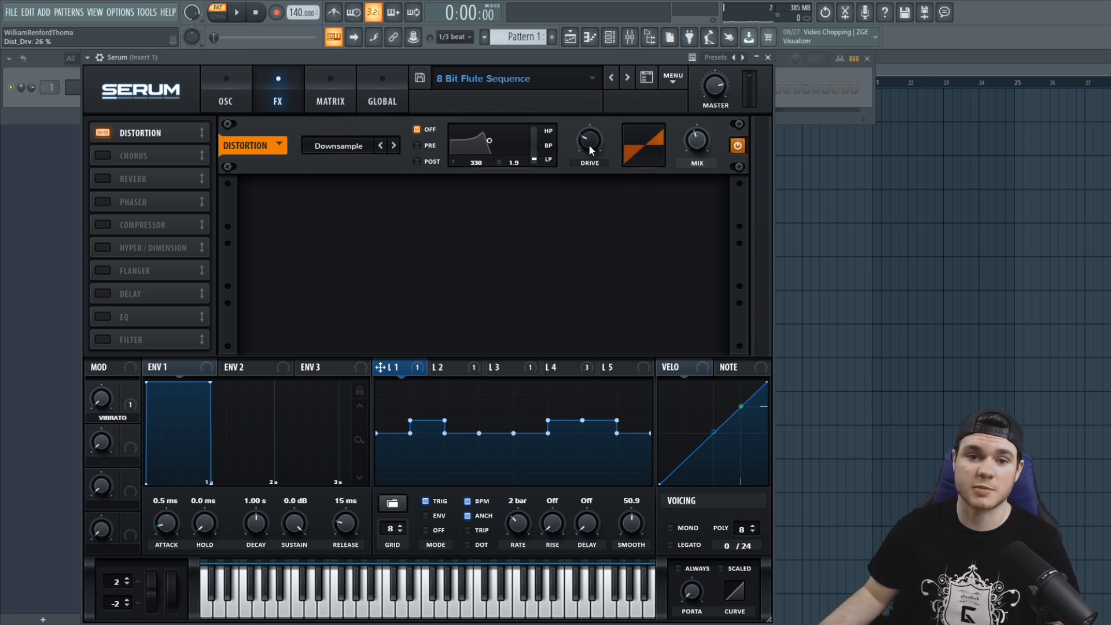
{"action": "left_click", "coordinate": [102, 155]}
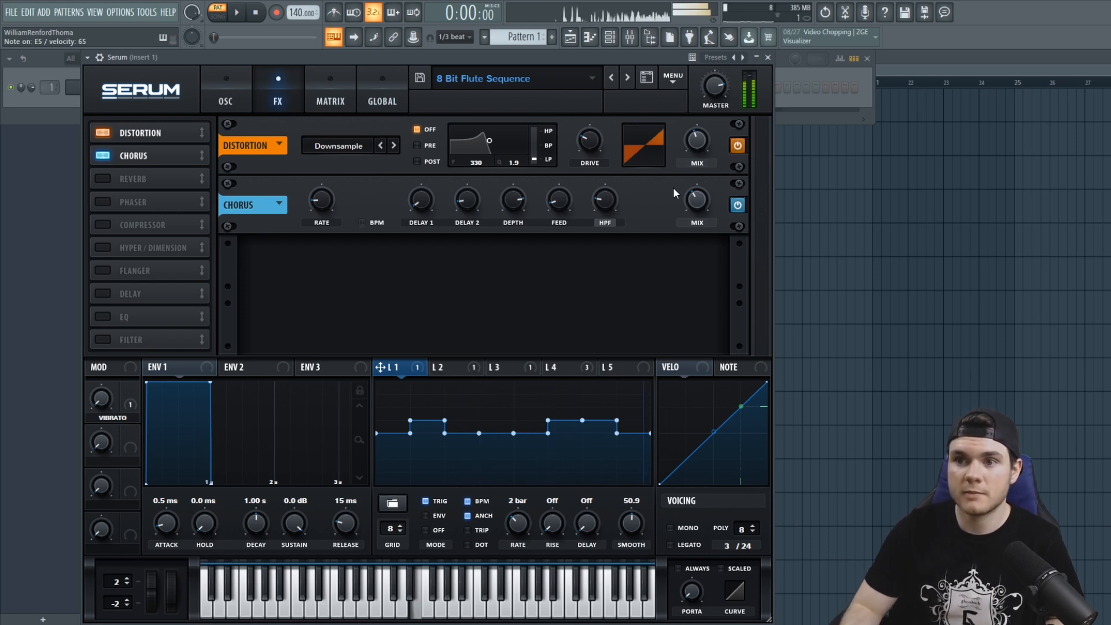
{"action": "left_click", "coordinate": [103, 179]}
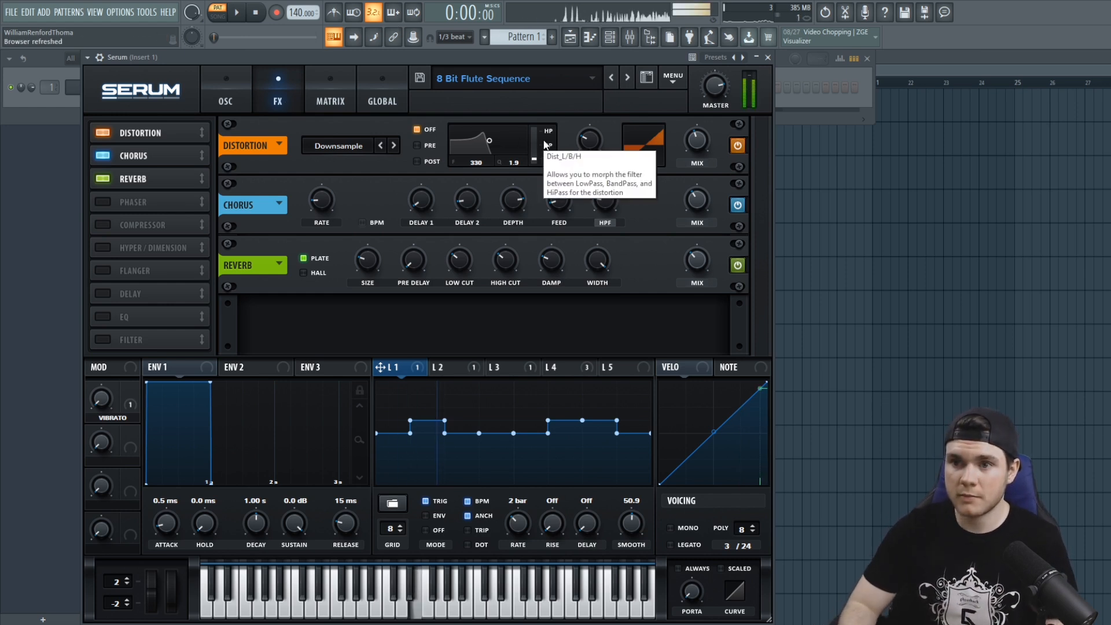
Return to the oscillator page, try the Vibrato macro knob, and display the curve of LFO 3
{"action": "left_click", "coordinate": [231, 89]}
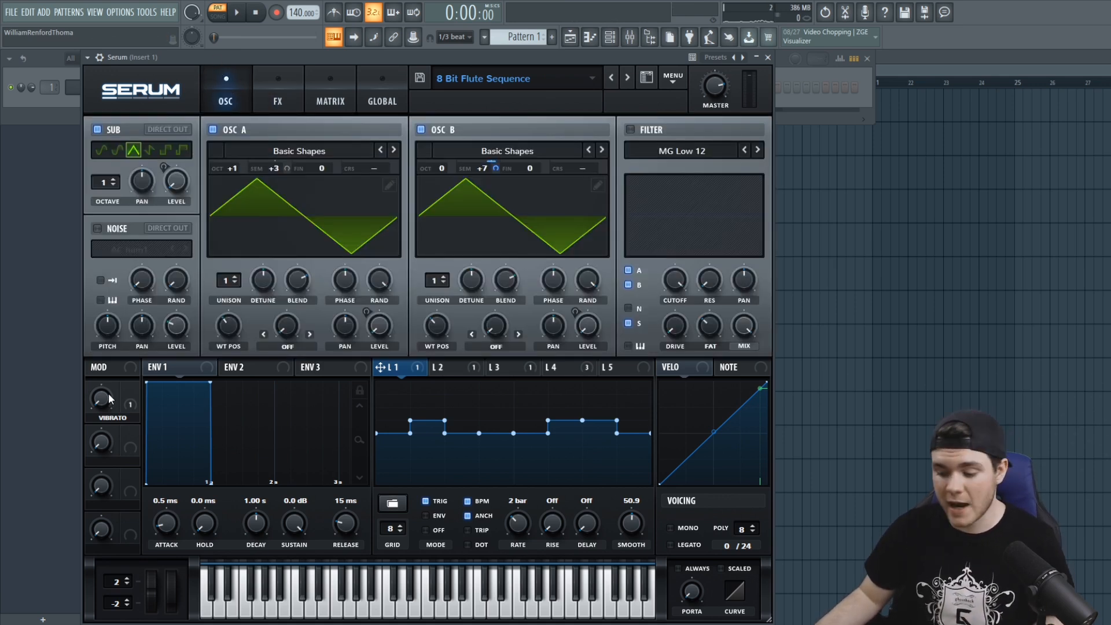
{"action": "left_click_drag", "start_coordinate": [100, 399], "coordinate": [102, 346]}
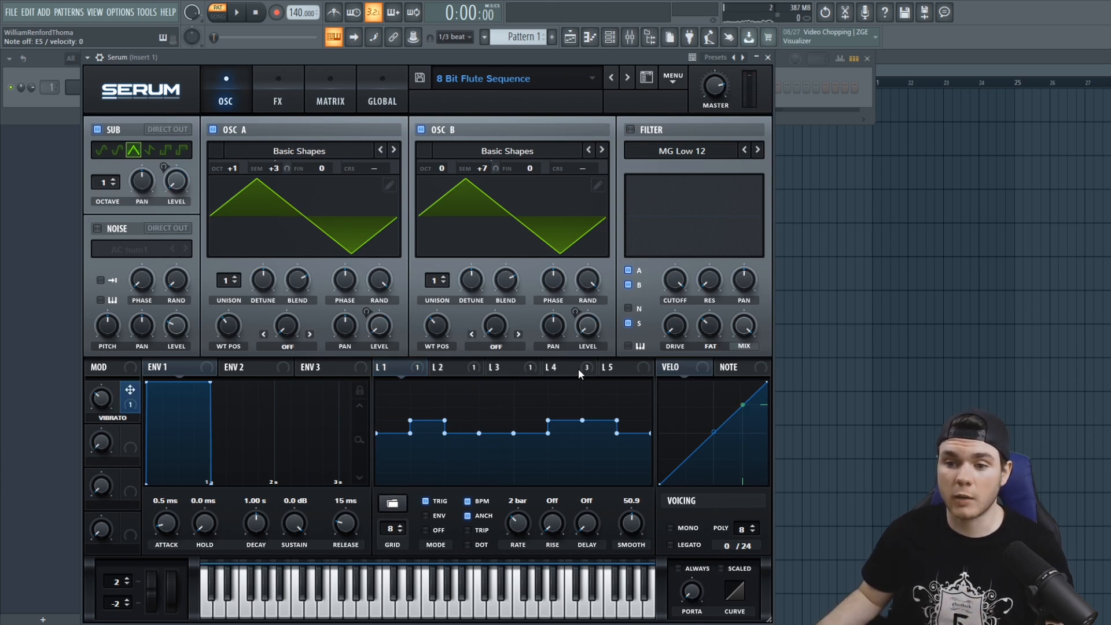
{"action": "left_click", "coordinate": [578, 368]}
{"action": "left_click", "coordinate": [533, 371]}
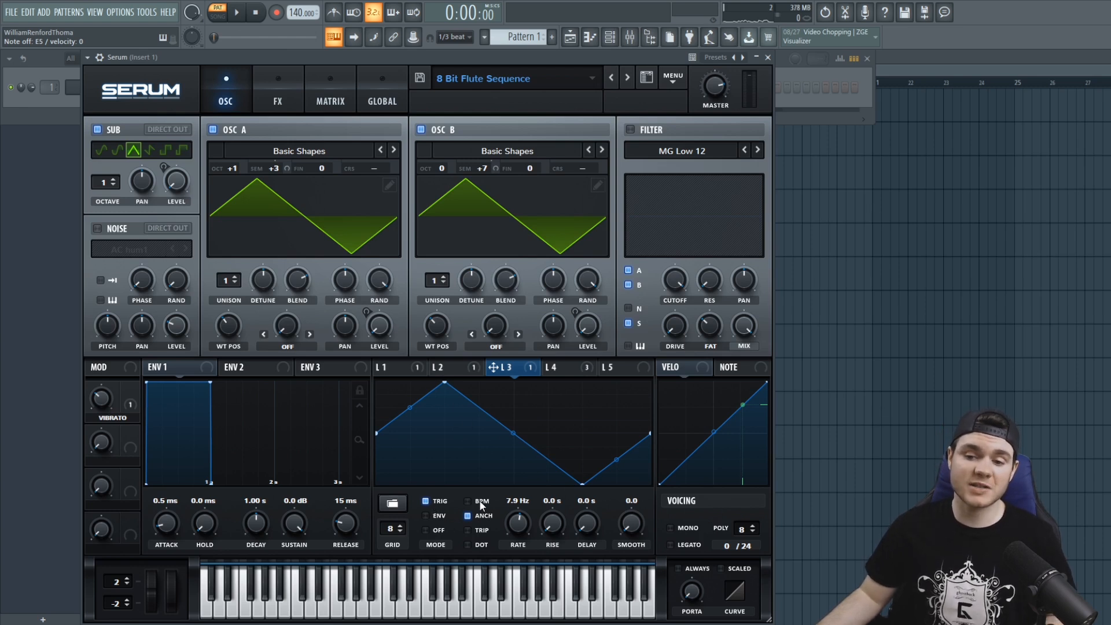
Check the rate of LFO 3 and inspect its Global master tuning destination in the modulation matrix
{"action": "left_click", "coordinate": [519, 527]}
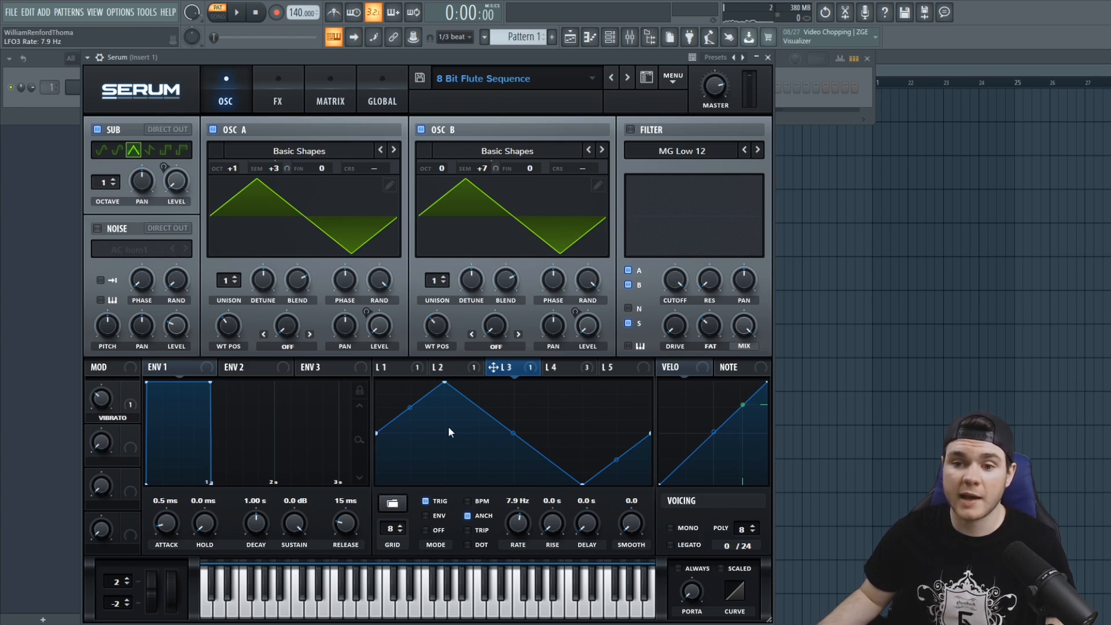
{"action": "left_click", "coordinate": [336, 96]}
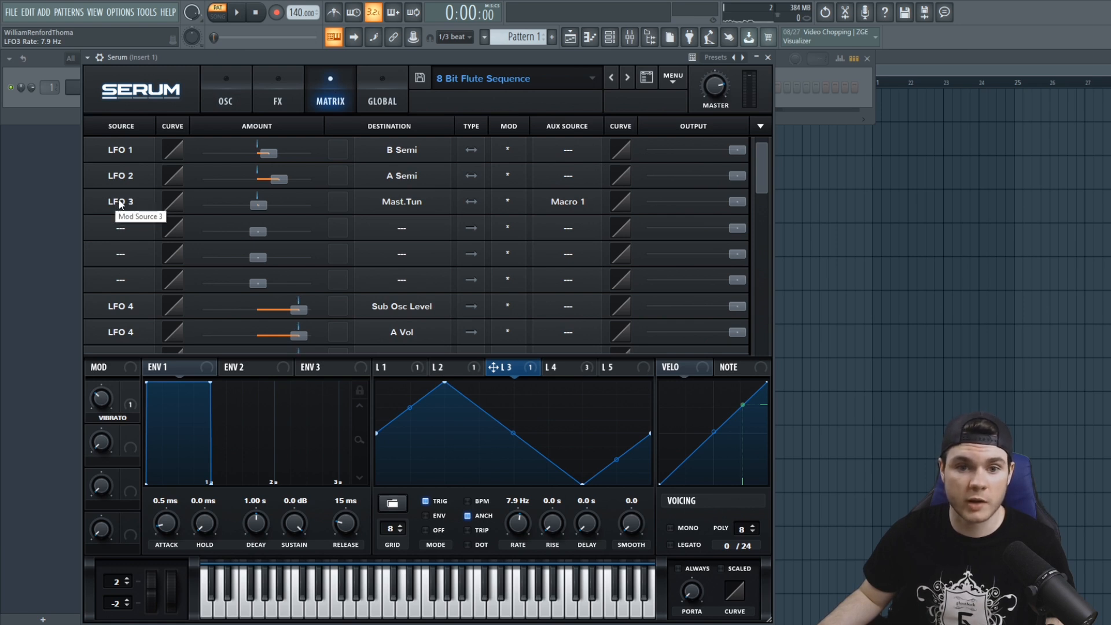
{"action": "left_click", "coordinate": [400, 201]}
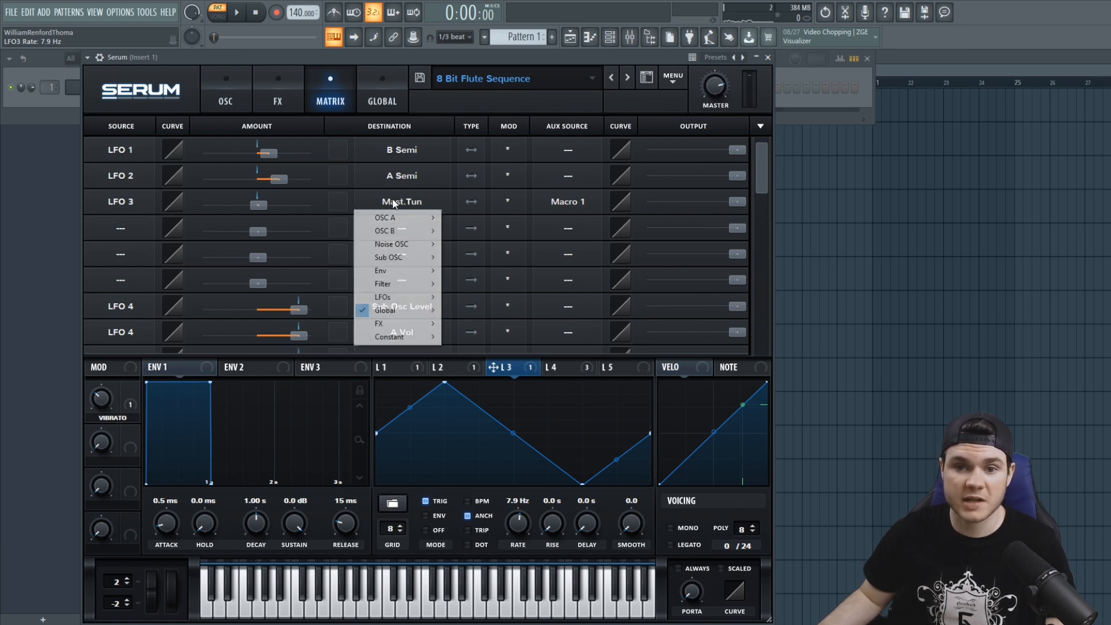
{"action": "mouse_move", "coordinate": [407, 316]}
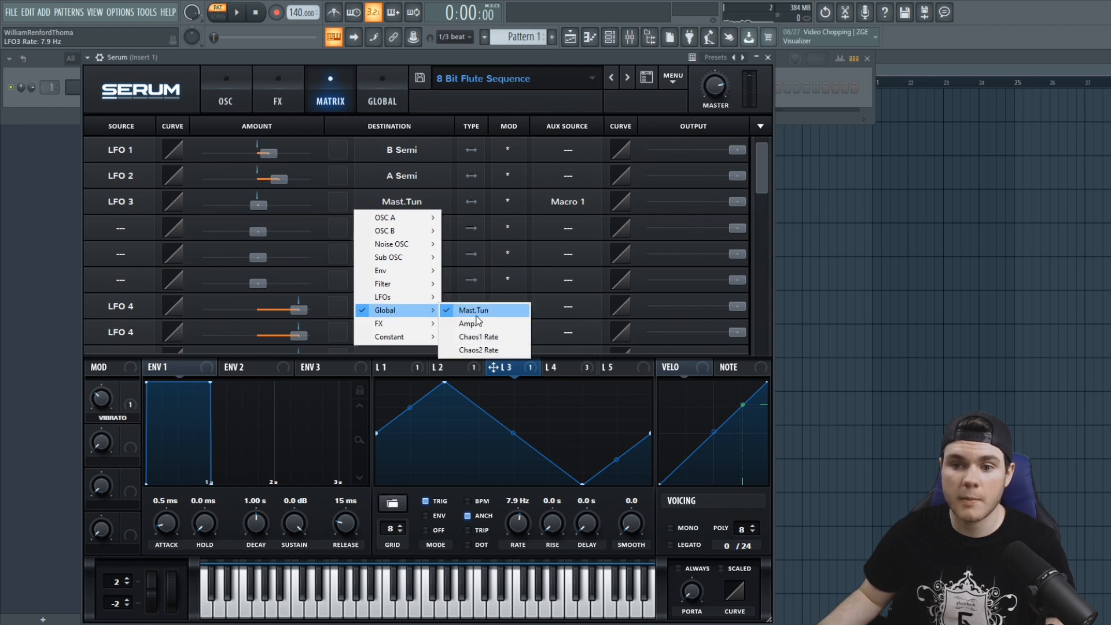
{"action": "left_click", "coordinate": [391, 58]}
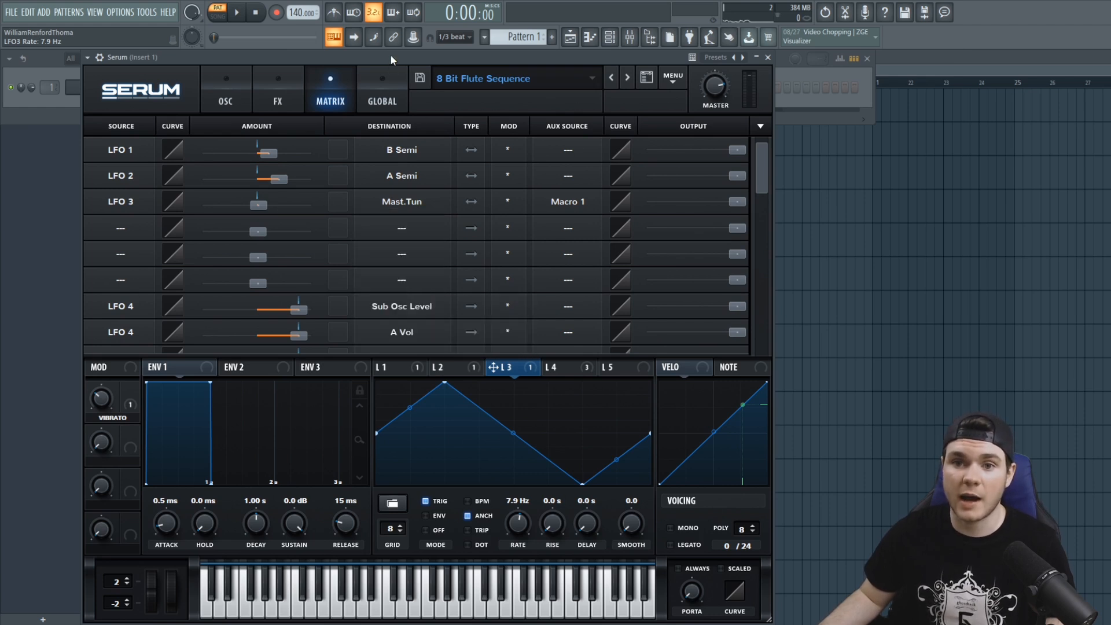
Examine the amount, Macro 1 auxiliary source and output settings of the LFO 3 matrix row
{"action": "left_click", "coordinate": [259, 206]}
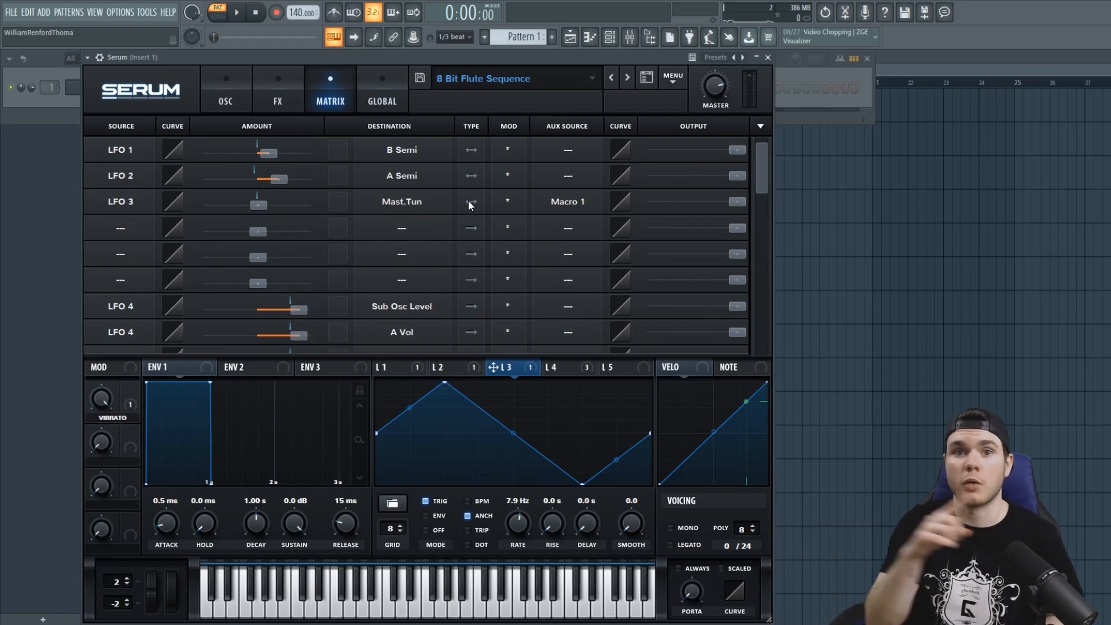
{"action": "left_click", "coordinate": [570, 202]}
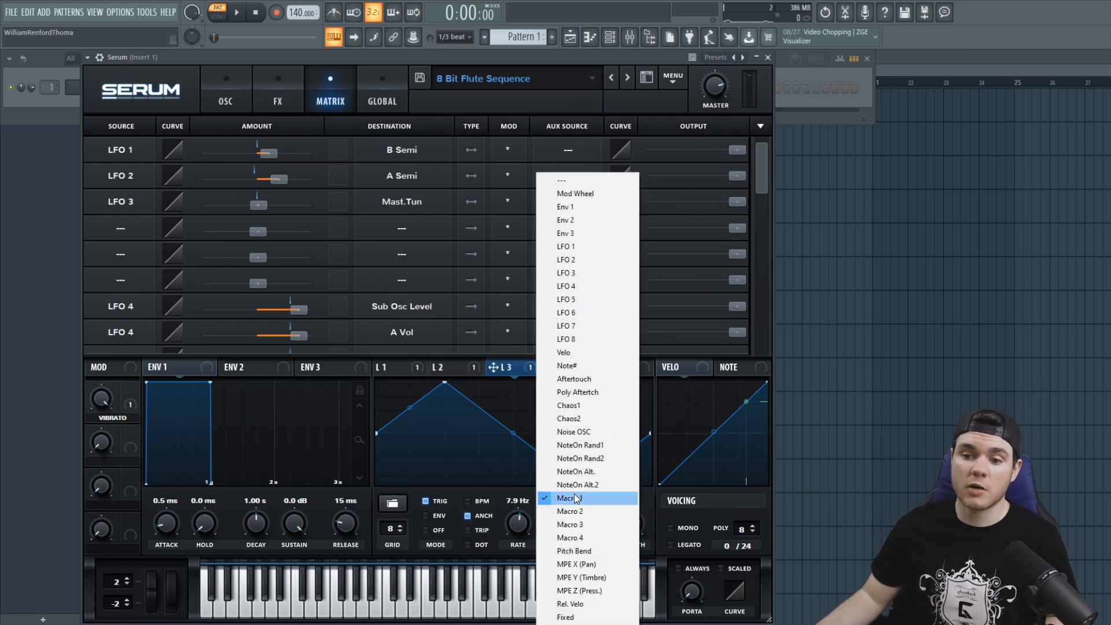
{"action": "left_click", "coordinate": [588, 56]}
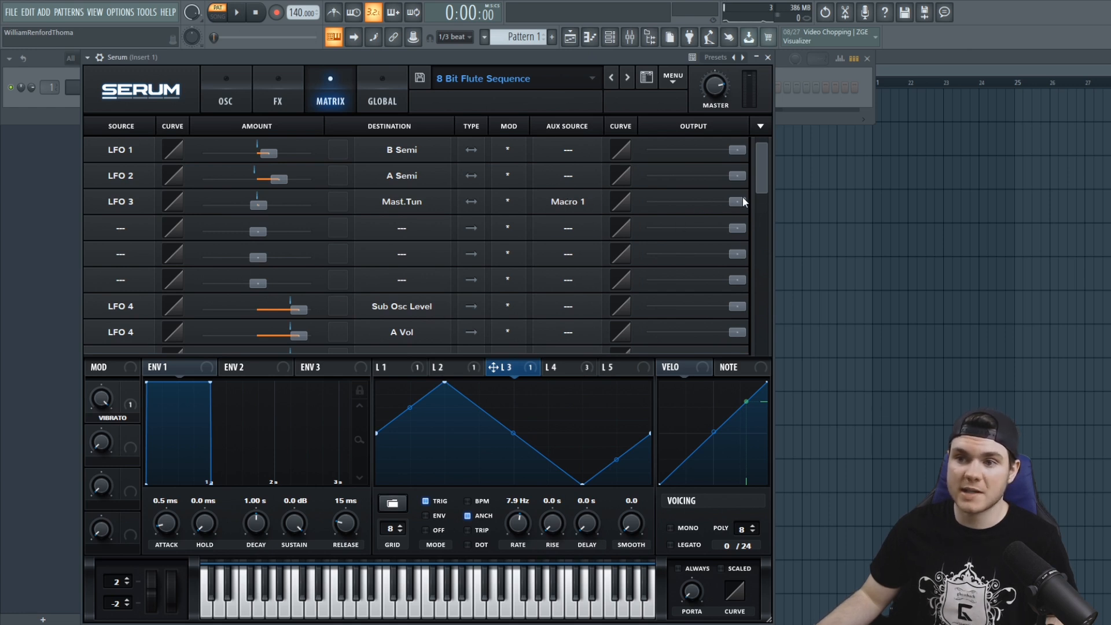
{"action": "left_click_drag", "start_coordinate": [743, 201], "coordinate": [820, 198]}
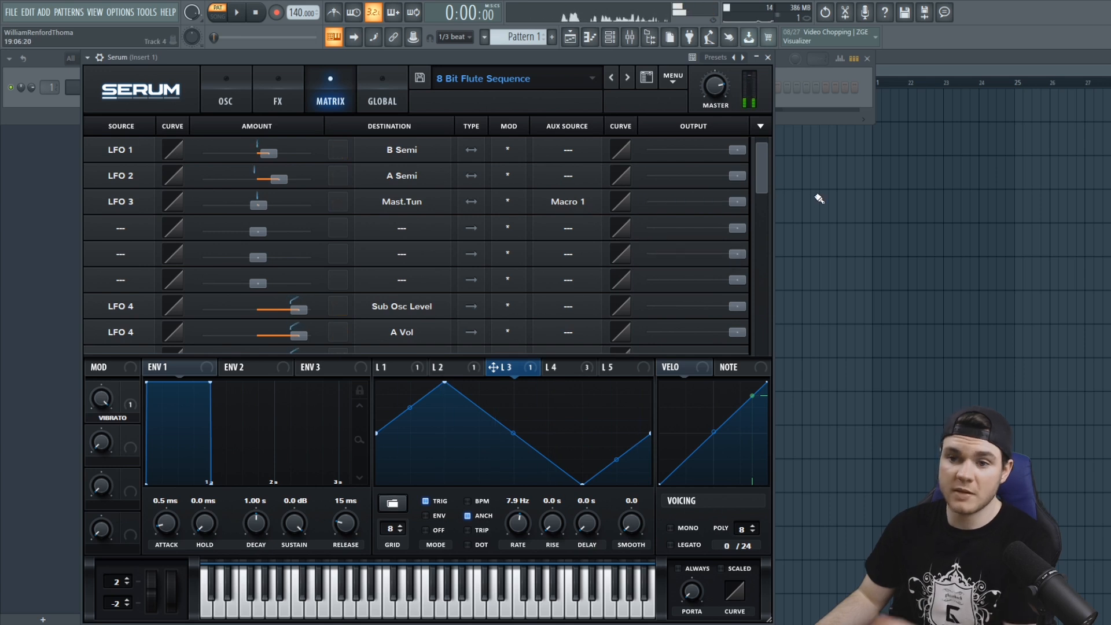
Sweep the Vibrato macro knob to hear its effect, and return to the oscillator page
{"action": "left_click_drag", "start_coordinate": [102, 400], "coordinate": [95, 530]}
{"action": "left_click_drag", "start_coordinate": [104, 402], "coordinate": [105, 361]}
{"action": "left_click", "coordinate": [234, 86]}
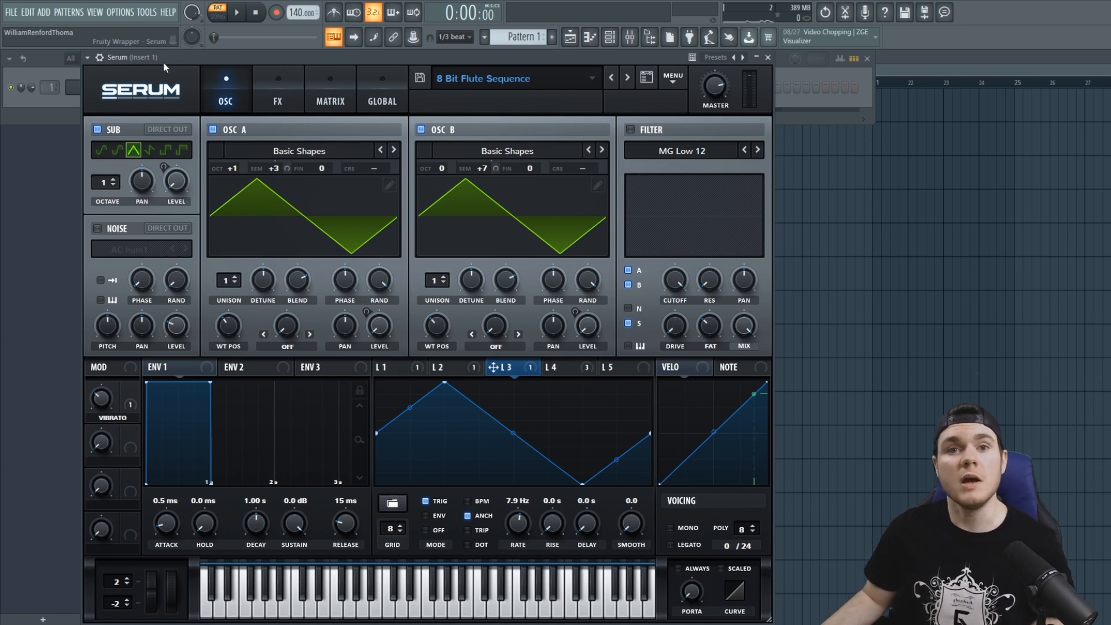
Compare the curves of LFO 1 through LFO 4, ending on the step pattern of LFO 1
{"action": "left_click", "coordinate": [403, 371]}
{"action": "left_click", "coordinate": [446, 368]}
{"action": "left_click", "coordinate": [409, 366]}
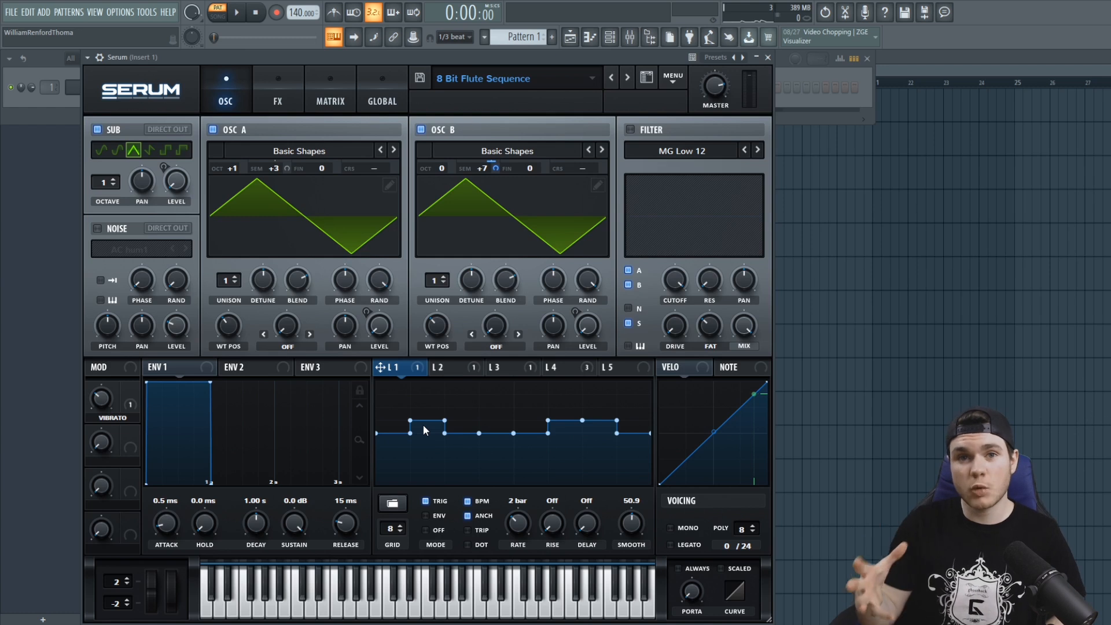
{"action": "left_click", "coordinate": [467, 370]}
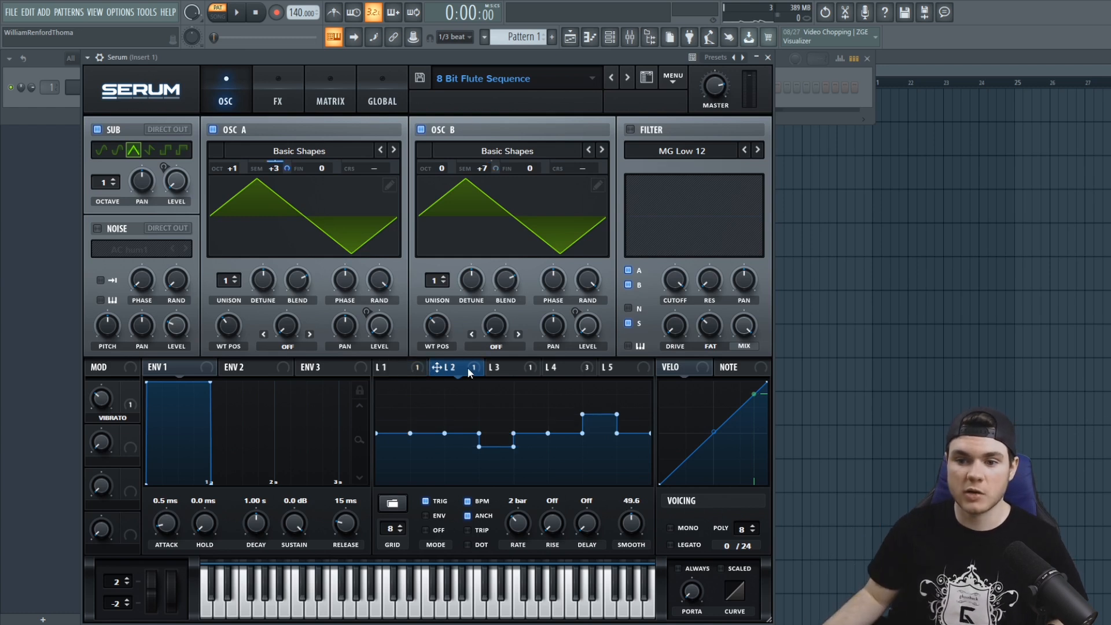
{"action": "left_click", "coordinate": [491, 368]}
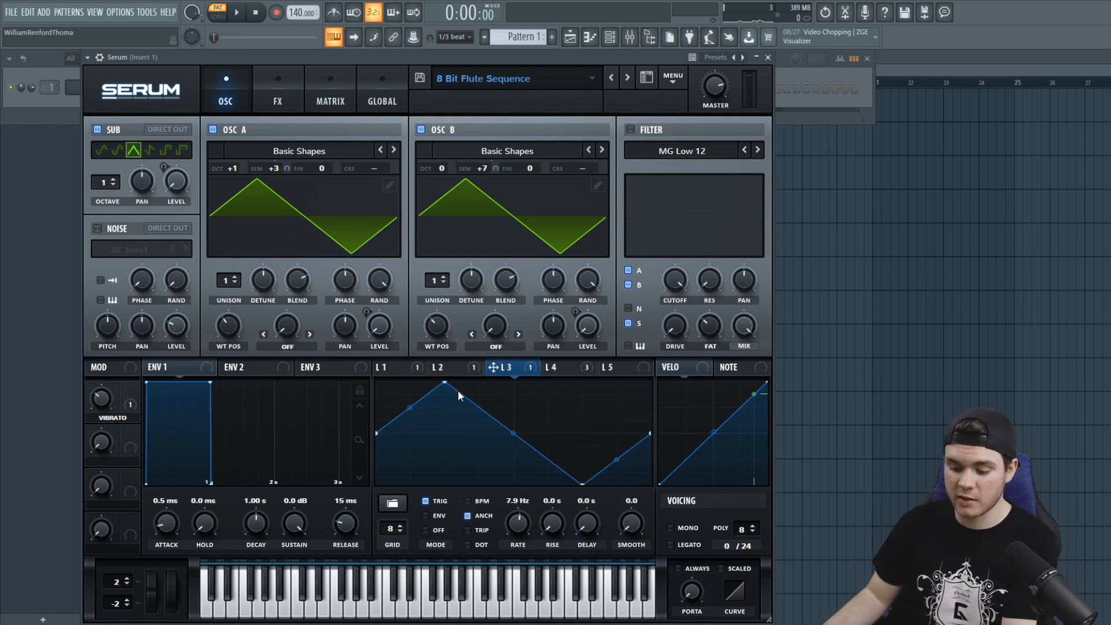
{"action": "left_click", "coordinate": [572, 367]}
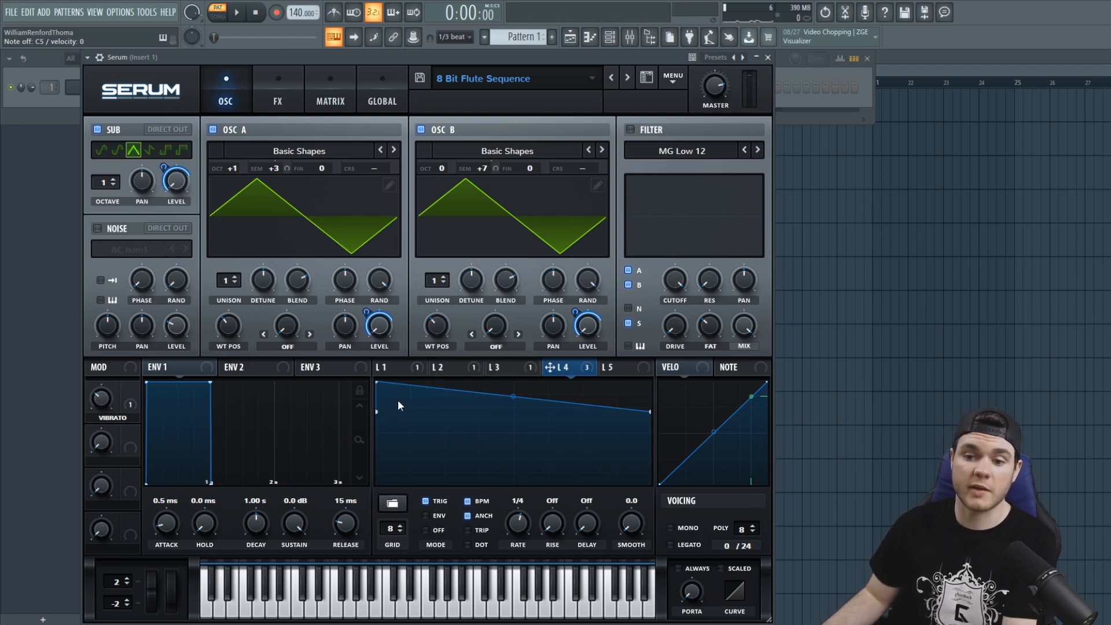
{"action": "left_click", "coordinate": [405, 368]}
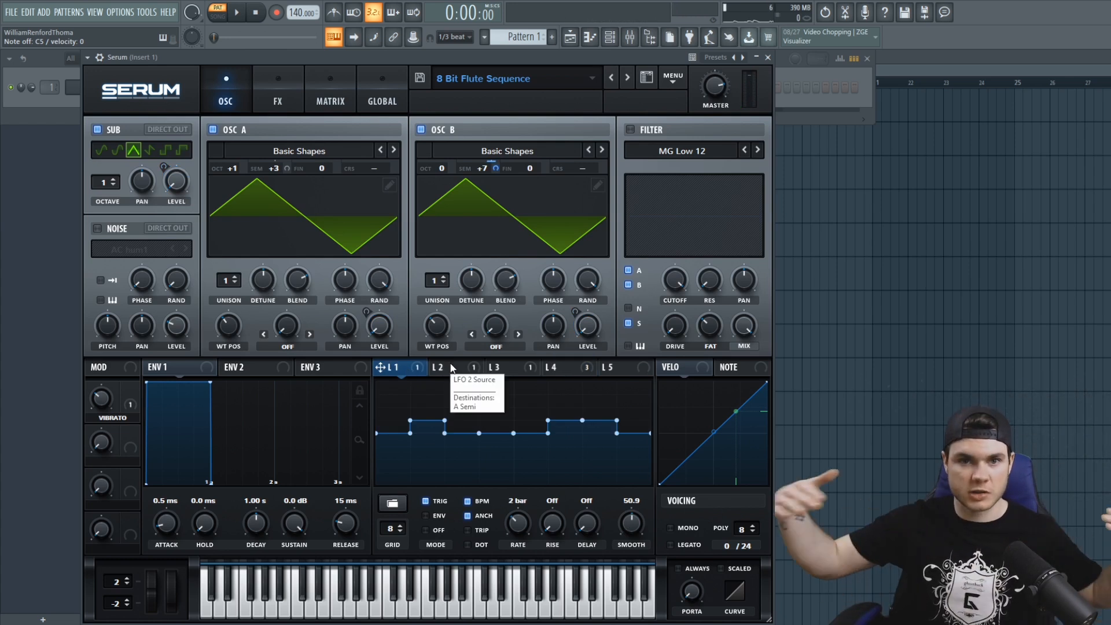
Try a different LFO 1 pitch sequence by raising its second, third and fourth steps and readjusting the second
{"action": "left_click", "coordinate": [425, 419], "text": "shift"}
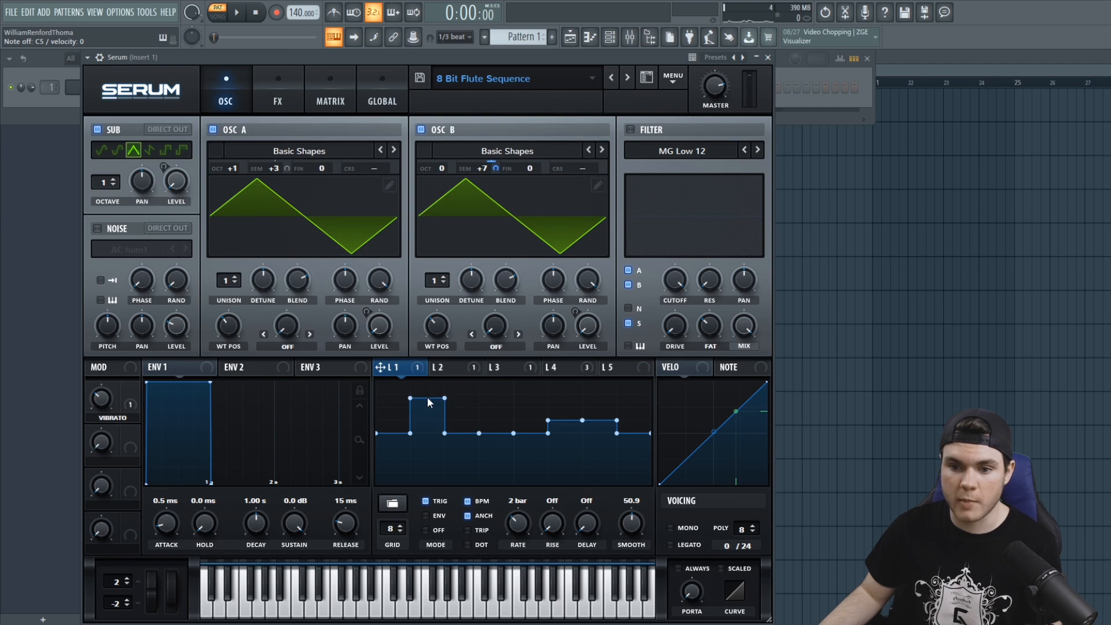
{"action": "left_click_drag", "start_coordinate": [474, 420], "coordinate": [487, 399]}
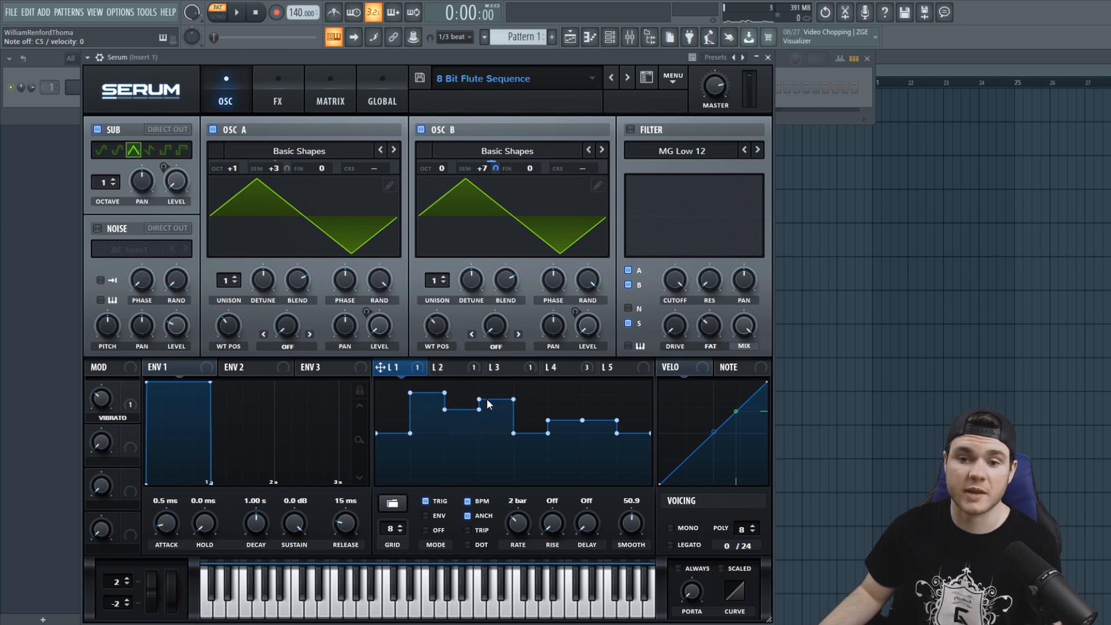
{"action": "left_click_drag", "start_coordinate": [420, 412], "coordinate": [423, 424]}
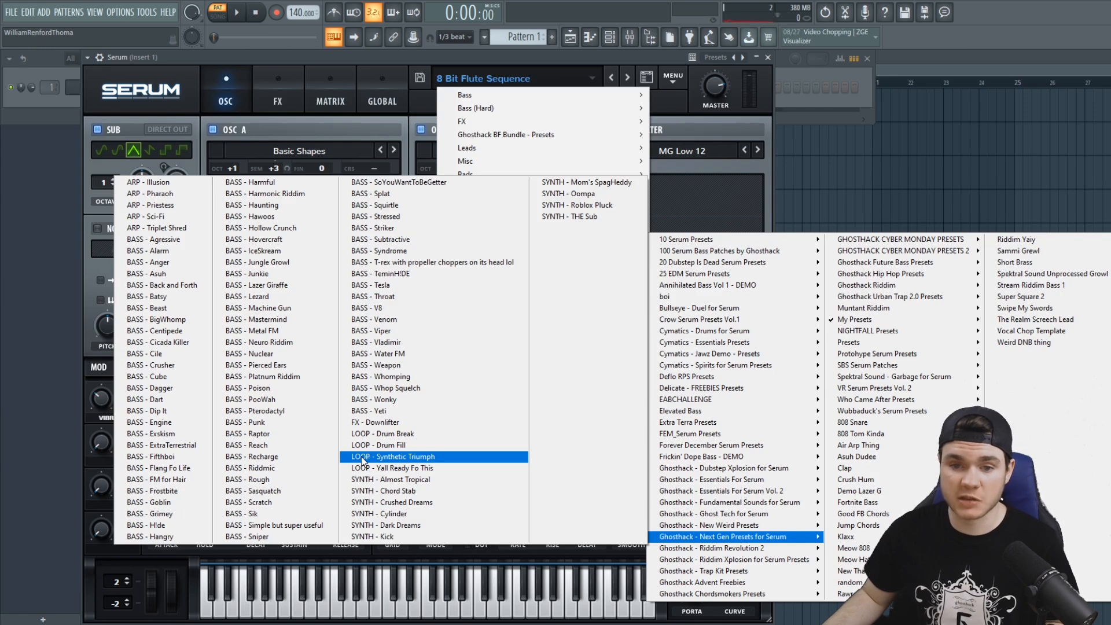
Load the LOOP - Synthetic Triumph preset from Ghosthack - Next Gen Presets for Serum and view LFOs 2 to 6, ending on LFO 1
{"action": "left_click", "coordinate": [361, 456]}
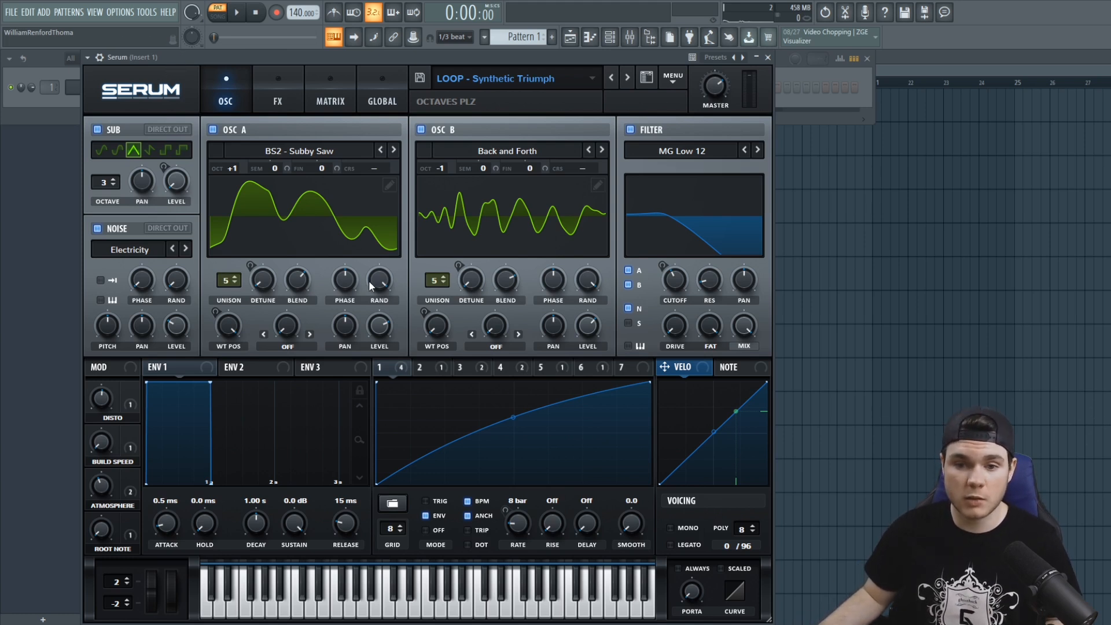
{"action": "left_click", "coordinate": [436, 369]}
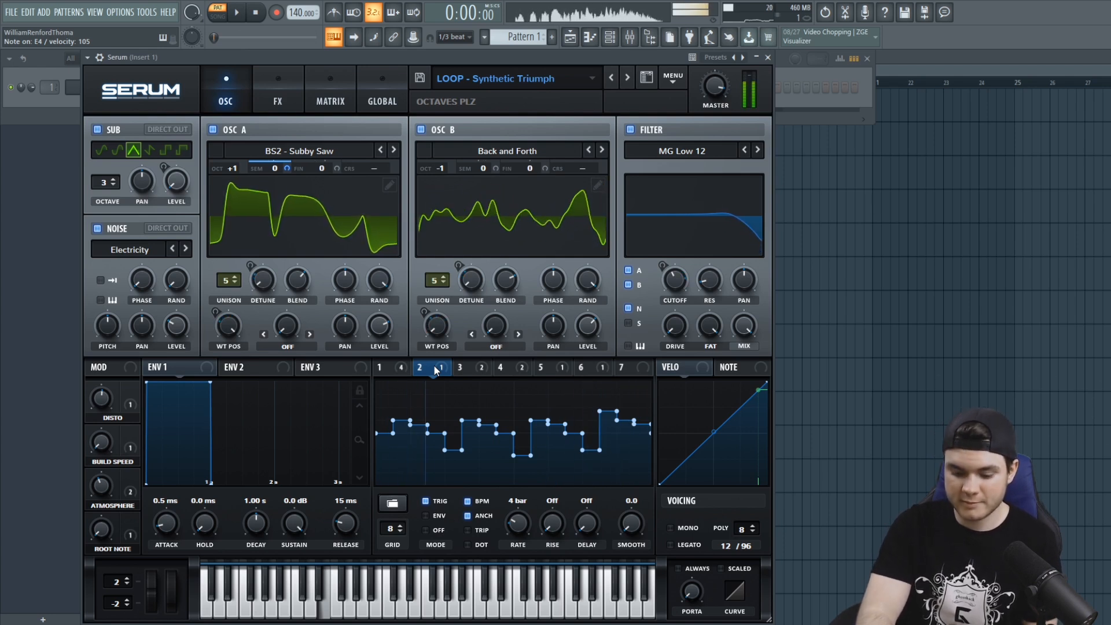
{"action": "left_click", "coordinate": [470, 366]}
{"action": "left_click", "coordinate": [508, 366]}
{"action": "left_click", "coordinate": [547, 366]}
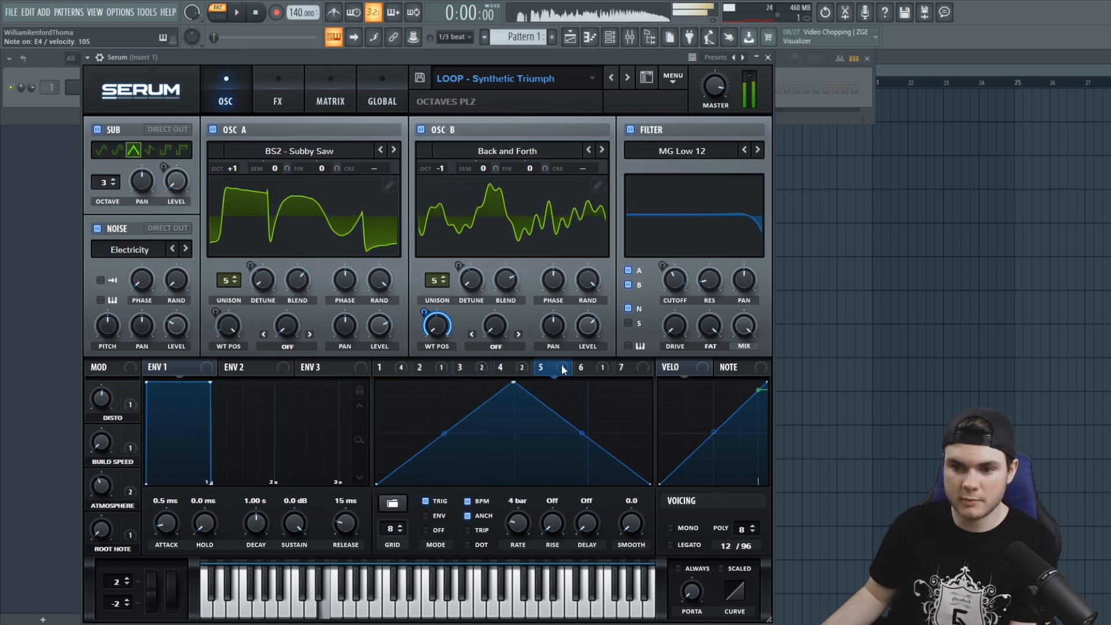
{"action": "left_click", "coordinate": [584, 366]}
{"action": "left_click", "coordinate": [401, 367]}
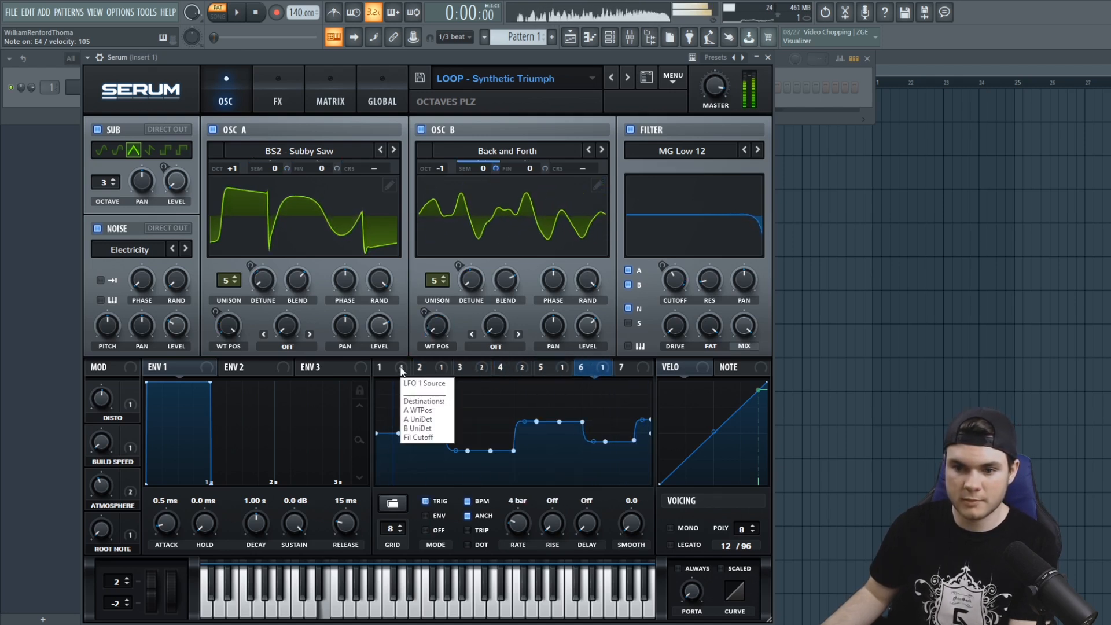
Go through LFOs 2 to 7 of the Synthetic Triumph preset in order, finishing on LFO 6
{"action": "left_click", "coordinate": [438, 368]}
{"action": "left_click", "coordinate": [476, 368]}
{"action": "left_click", "coordinate": [513, 368]}
{"action": "left_click", "coordinate": [544, 369]}
{"action": "left_click", "coordinate": [584, 369]}
{"action": "left_click", "coordinate": [623, 366]}
{"action": "left_click", "coordinate": [591, 367]}
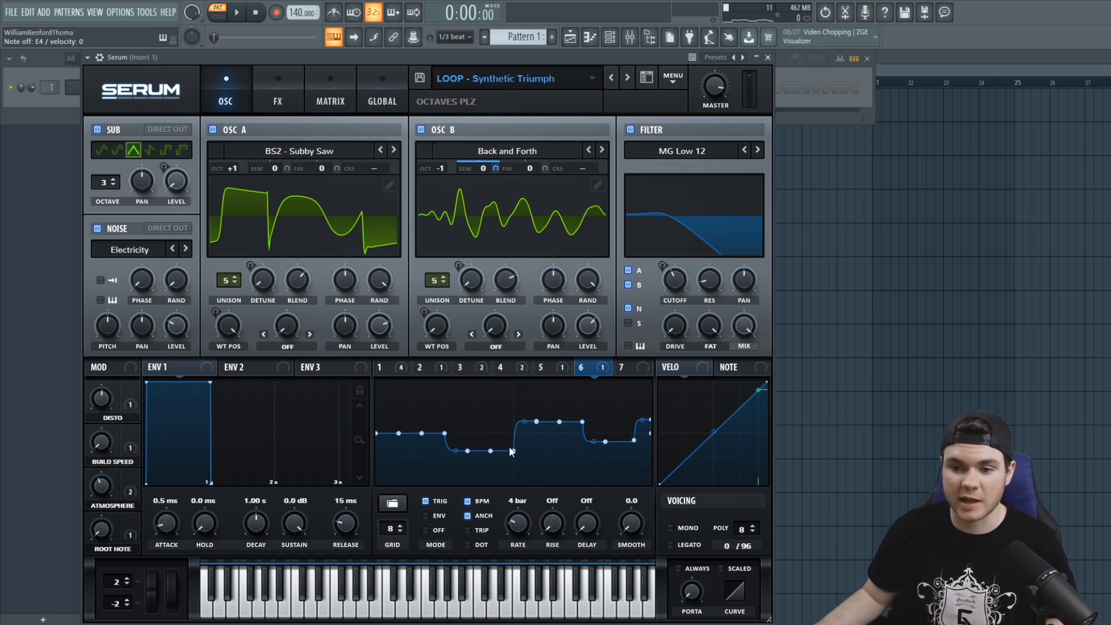
Examine the LFO 2 pitch sequence against the curves of LFOs 1, 3 and 4, ending on LFO 2
{"action": "left_click", "coordinate": [501, 368]}
{"action": "left_click", "coordinate": [476, 374]}
{"action": "left_click", "coordinate": [417, 367]}
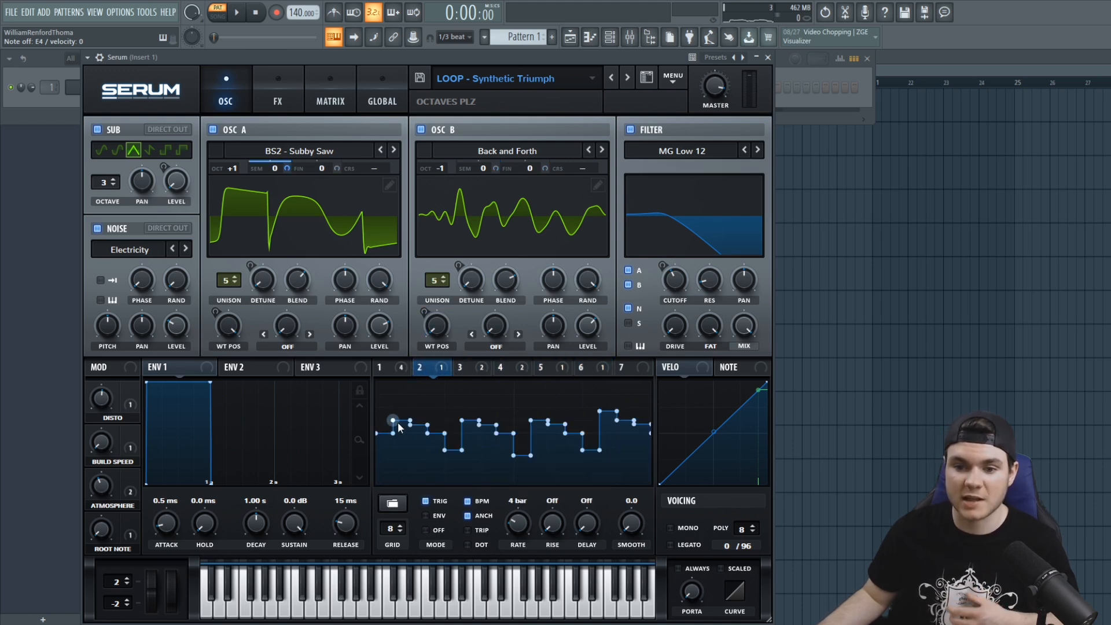
{"action": "left_click", "coordinate": [466, 367]}
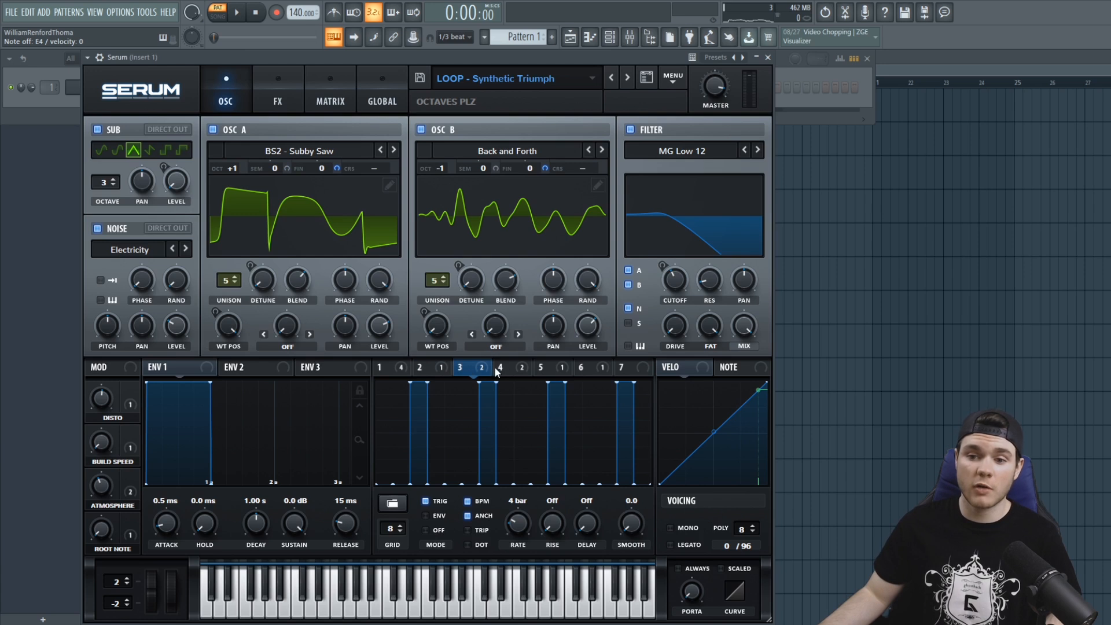
{"action": "left_click", "coordinate": [503, 367]}
{"action": "left_click", "coordinate": [470, 370]}
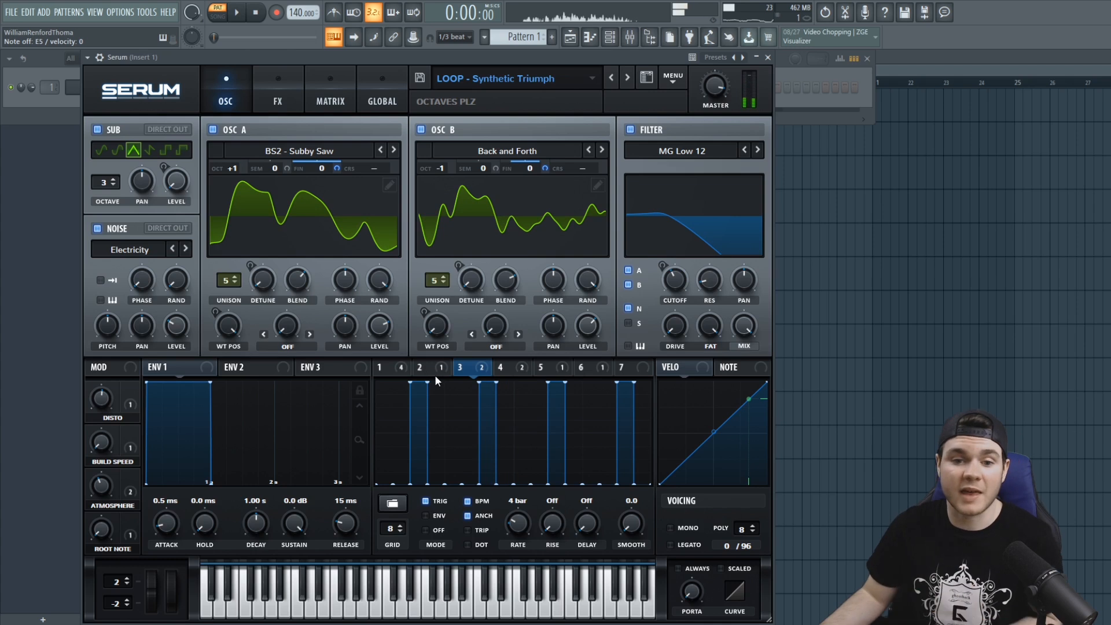
{"action": "left_click", "coordinate": [399, 367]}
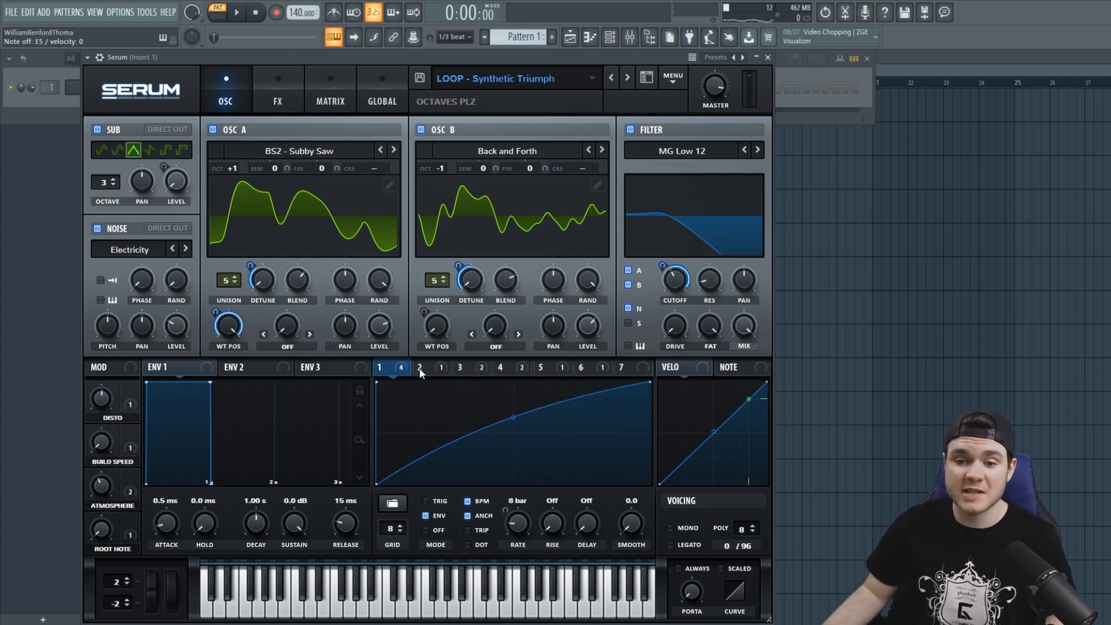
{"action": "left_click", "coordinate": [427, 370]}
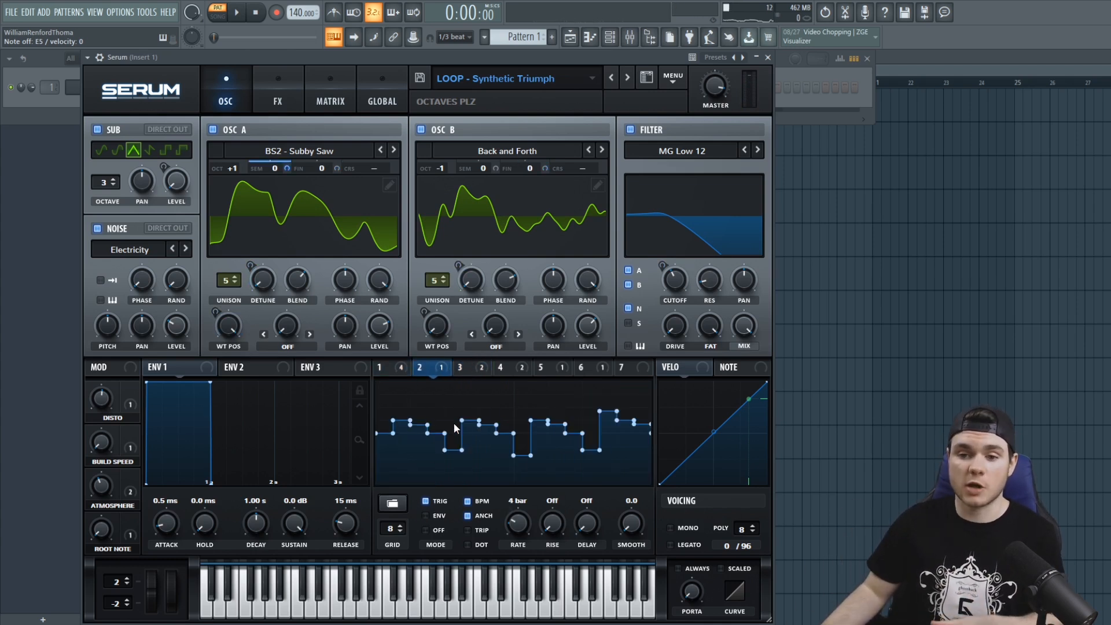